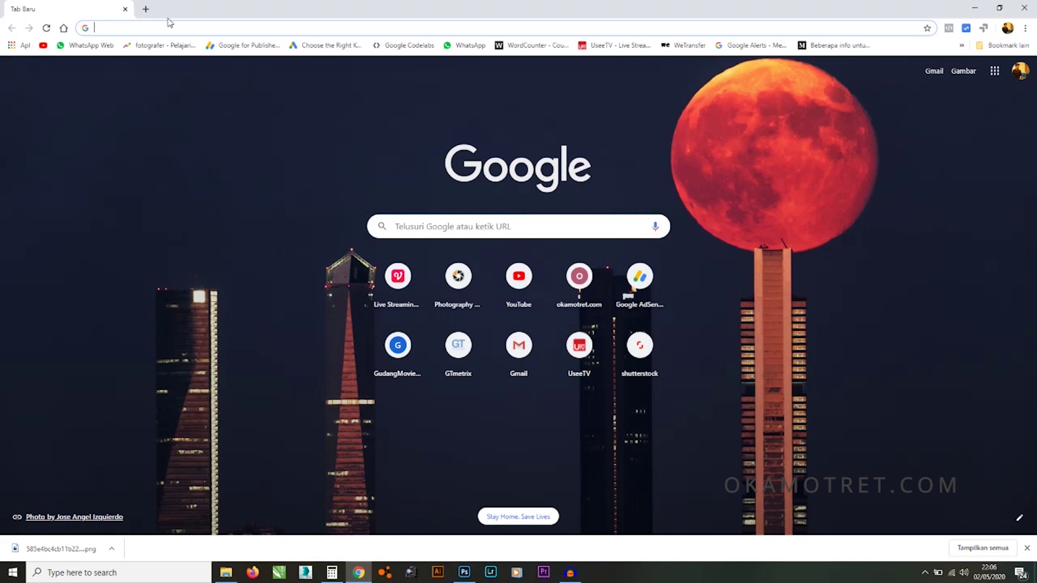
# Search the web for "ukuran pas photo 3r okamotret" and open the okamotret.com article on correct passport photo sizes.
pyautogui.write('ukuran pas photo 3r oka')
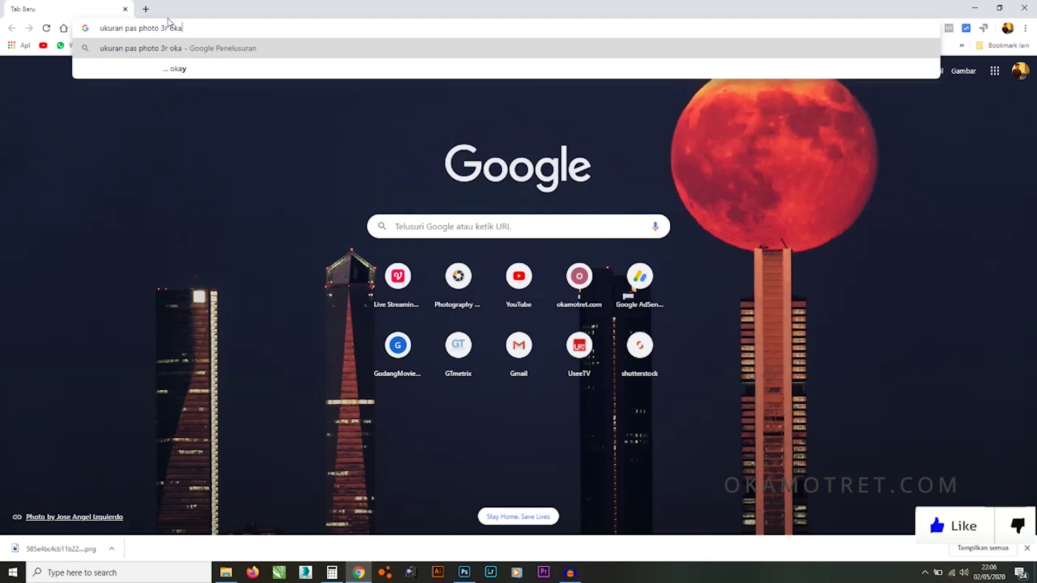
pyautogui.write('motret')
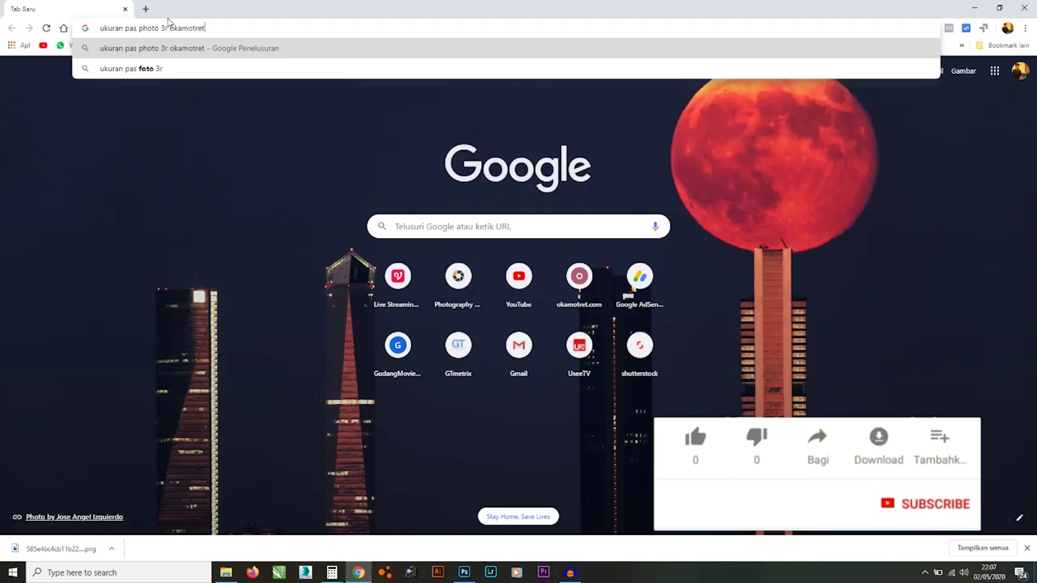
pyautogui.press('Return')
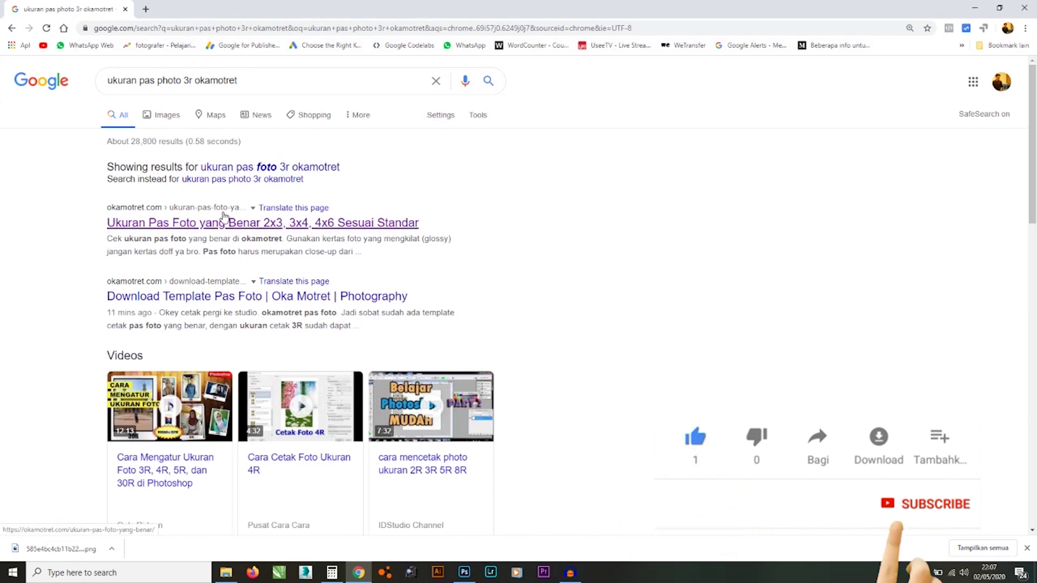
pyautogui.click(235, 226)
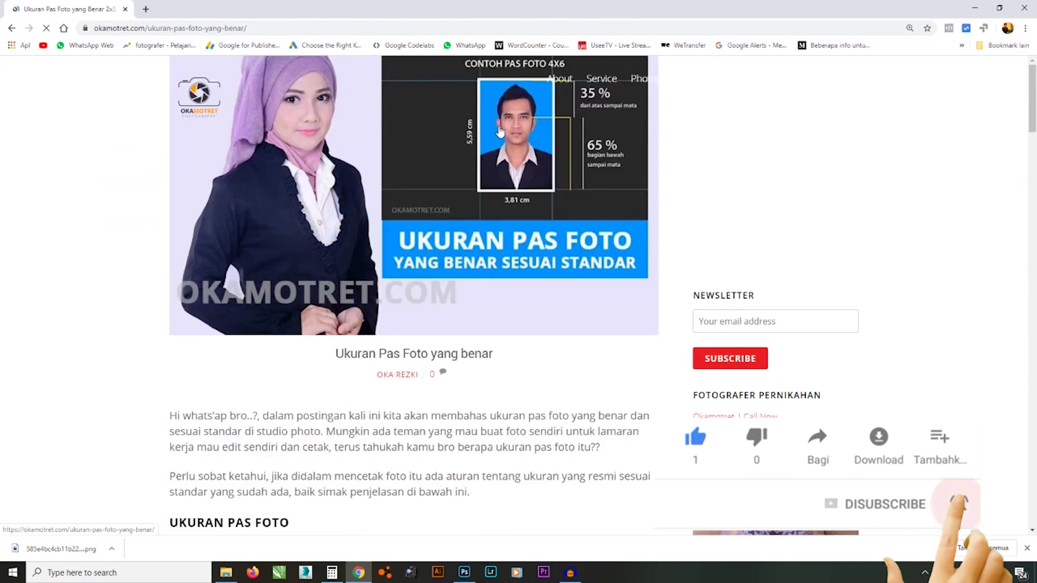
# Look up the 3R photo dimensions in the article's "Tabel Ukuran Photo" section.
pyautogui.scroll(-1, 417, 211)
pyautogui.scroll(-8, 417, 211)
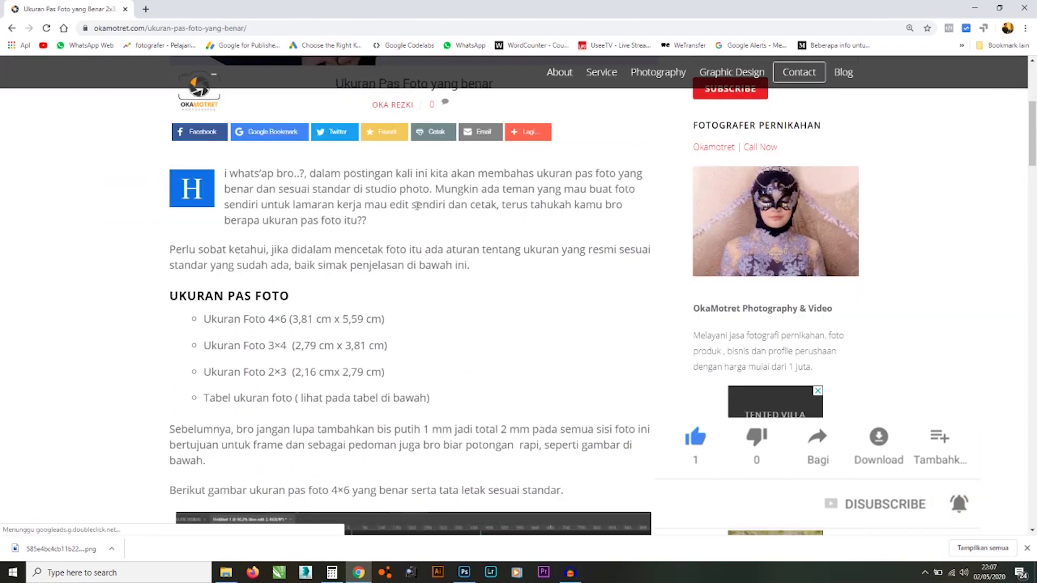
pyautogui.scroll(2, 417, 208)
pyautogui.scroll(-12, 399, 219)
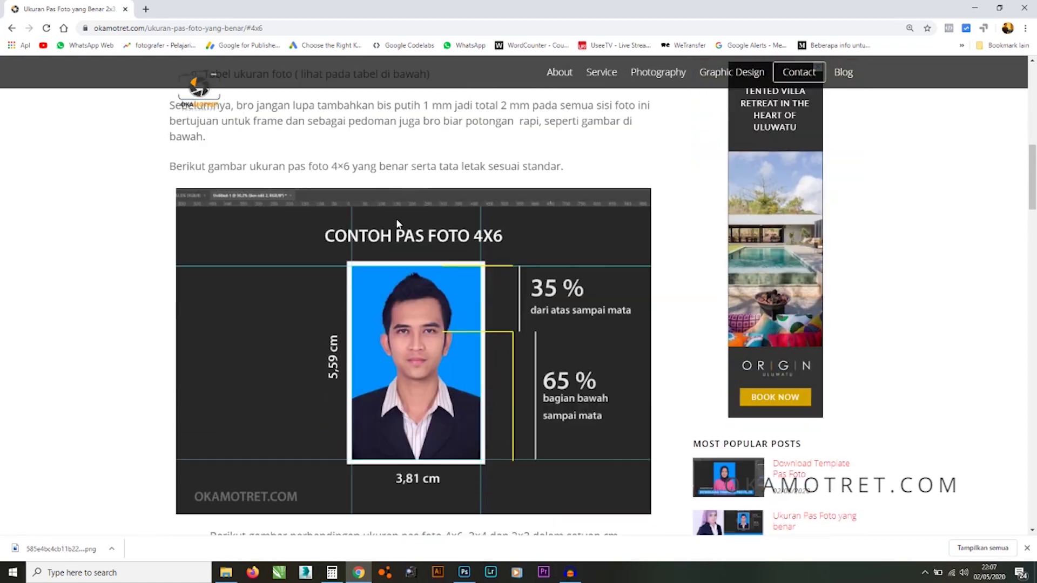
pyautogui.scroll(-3, 397, 223)
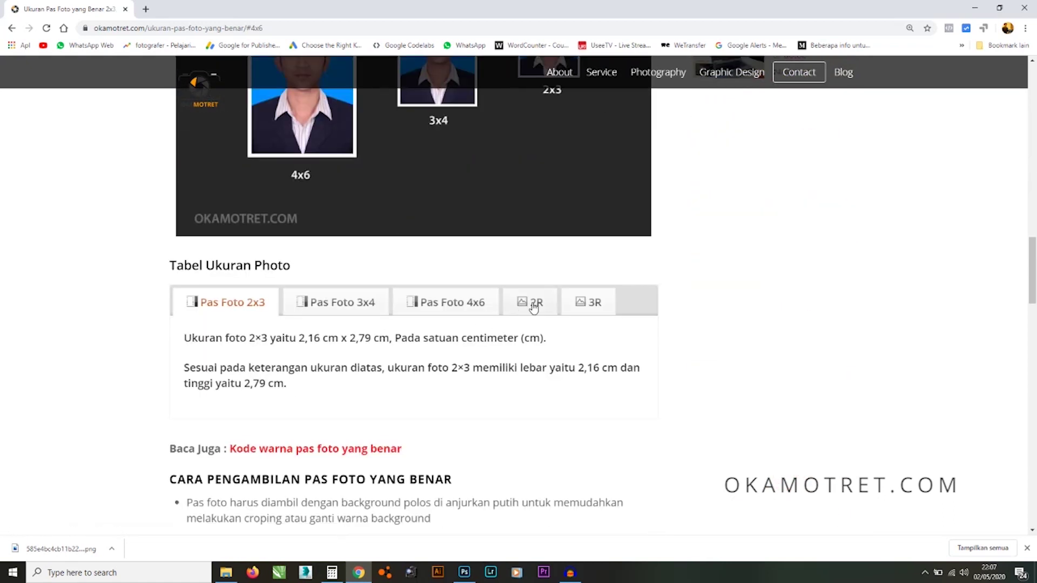
pyautogui.click(586, 302)
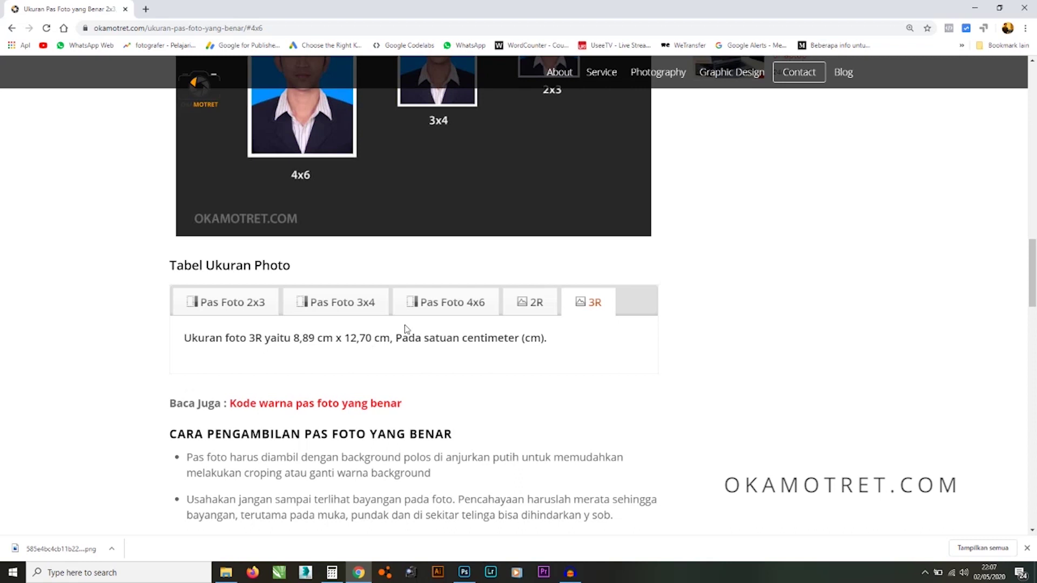
# Switch to Photoshop, start a new document and set its size units to centimeters.
pyautogui.click(464, 572)
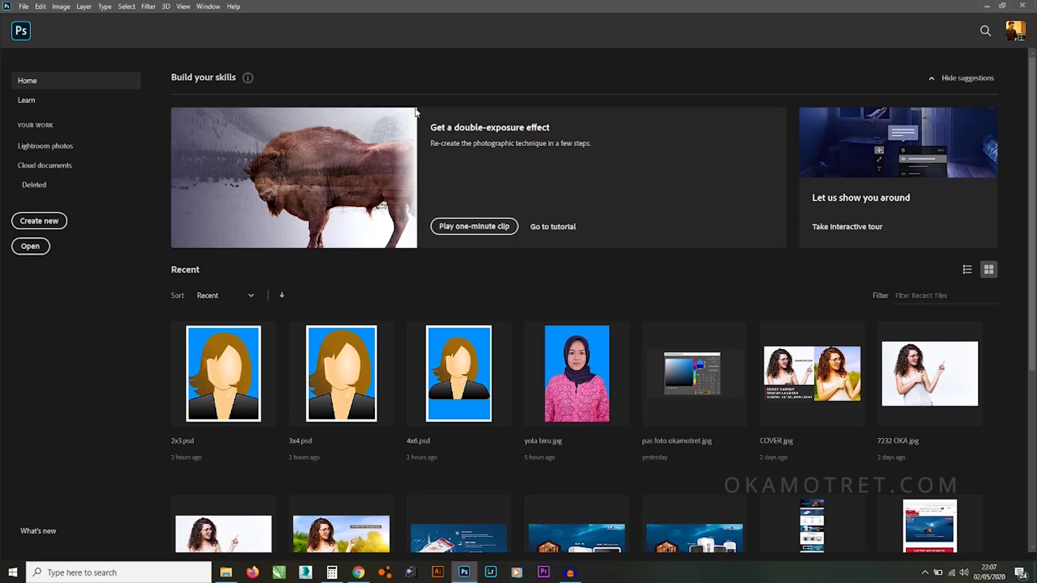
pyautogui.click(24, 7)
pyautogui.click(35, 18)
pyautogui.click(744, 186)
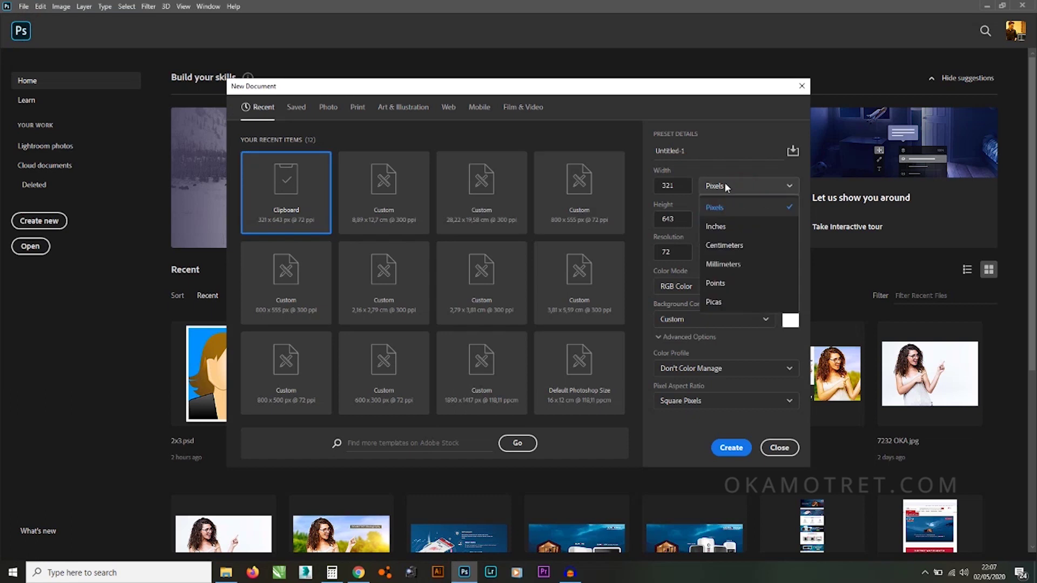
pyautogui.click(730, 245)
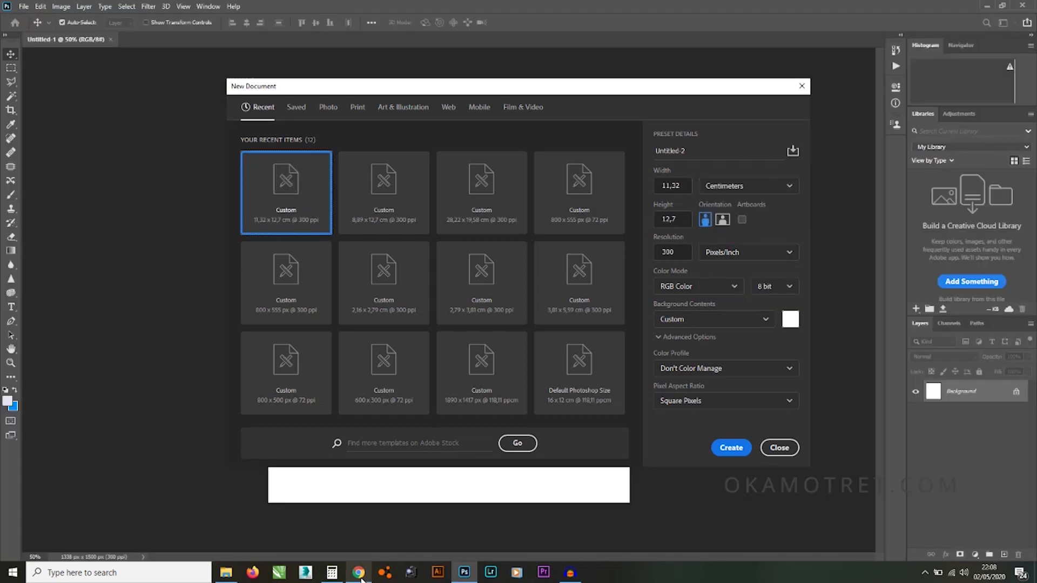
# Set the new document's width to 8,89 cm, checking width and height against the 3R size on the Chrome page.
pyautogui.click(361, 577)
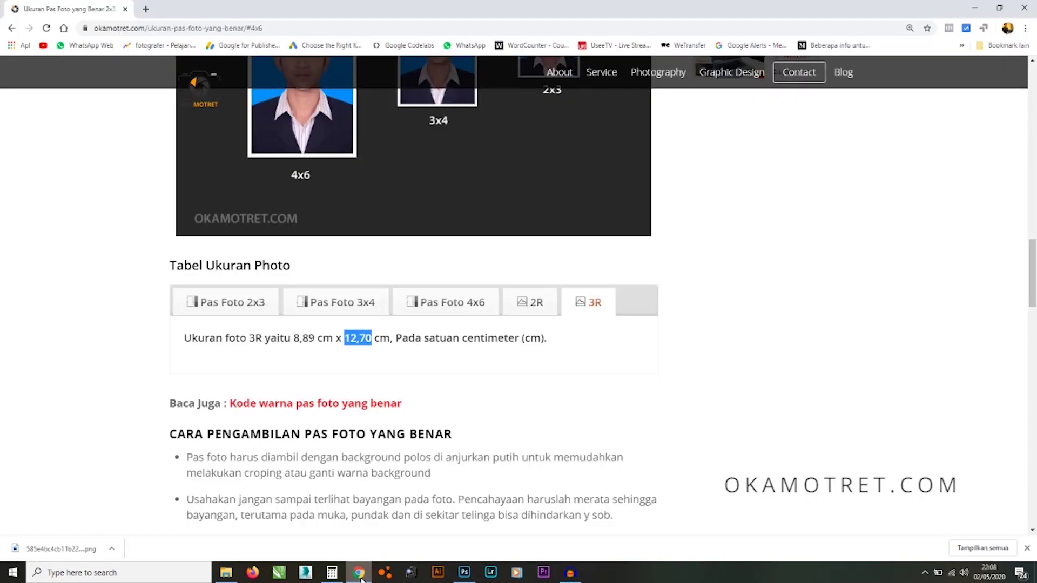
pyautogui.doubleClick(313, 338)
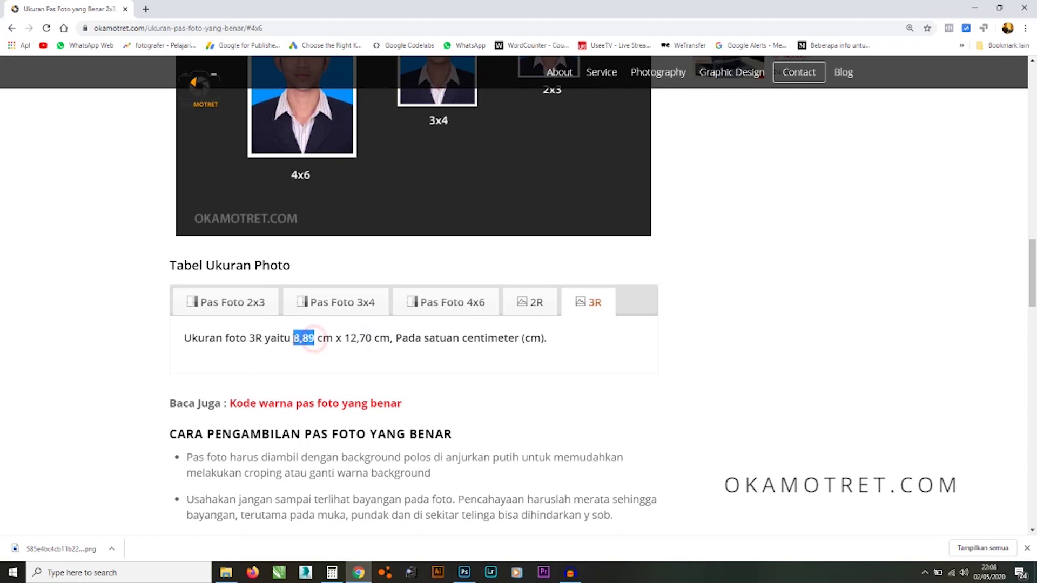
pyautogui.click(975, 7)
pyautogui.click(684, 185)
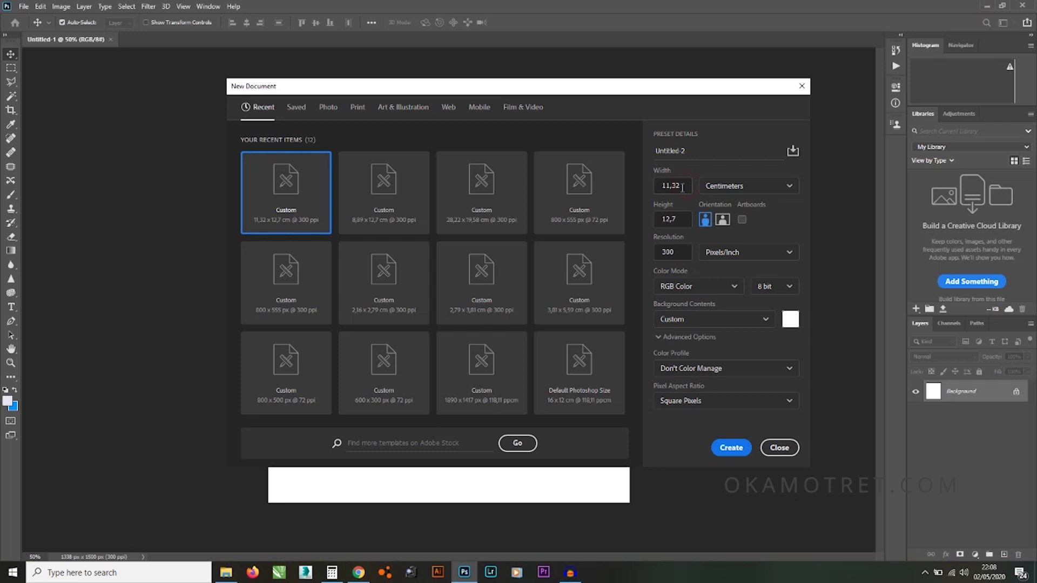
pyautogui.moveTo(677, 185); pyautogui.dragTo(659, 185)
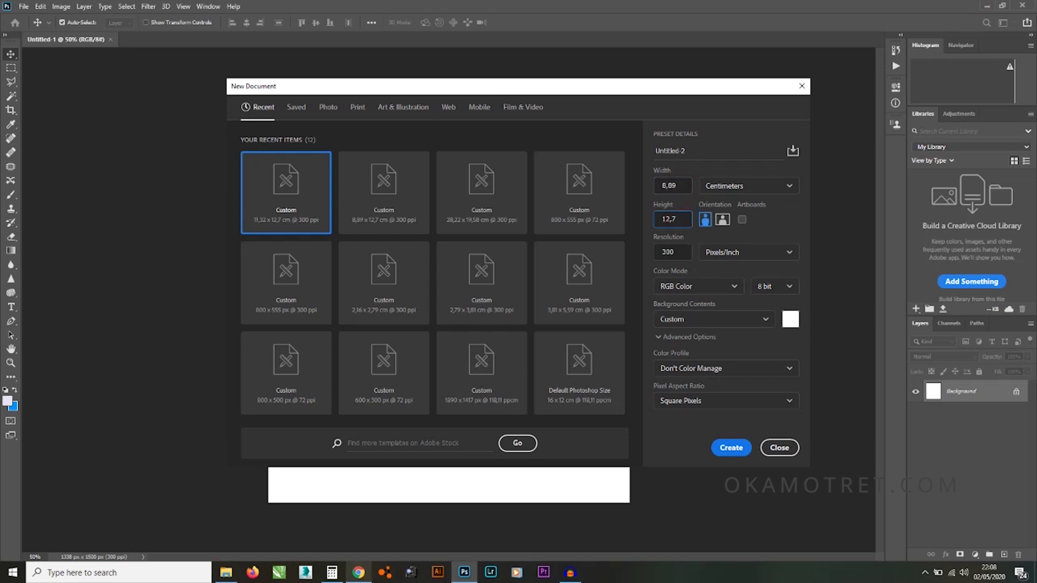
pyautogui.click(359, 573)
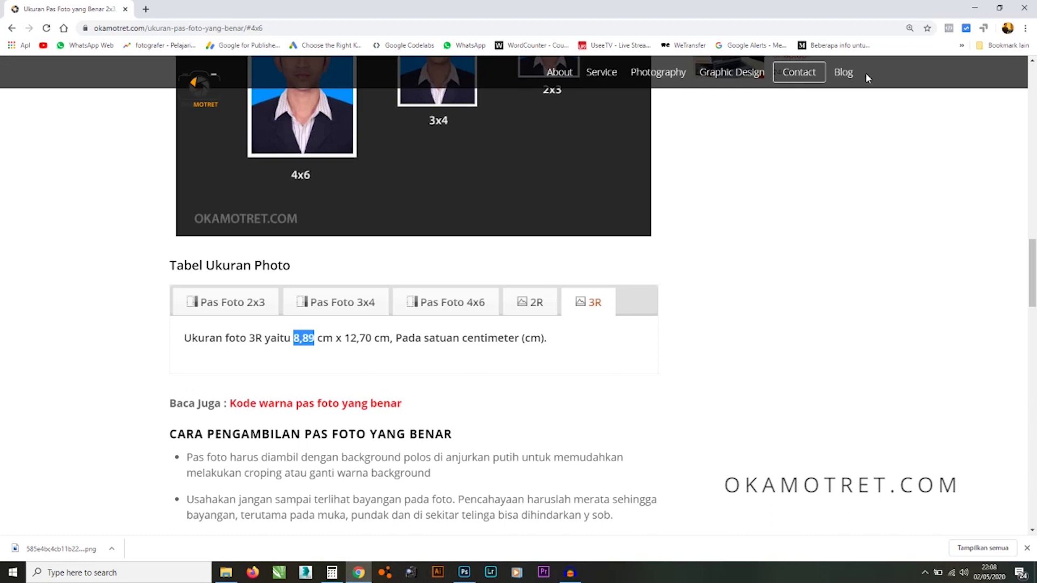
pyautogui.click(970, 6)
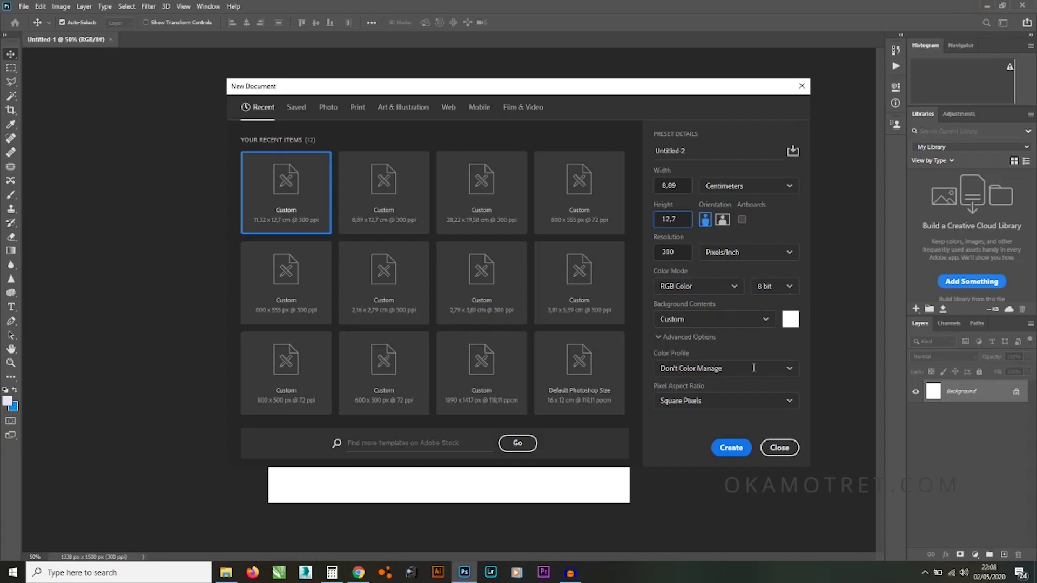
# Choose transparent background contents for the 8,89 x 12,7 cm document and create it.
pyautogui.click(766, 320)
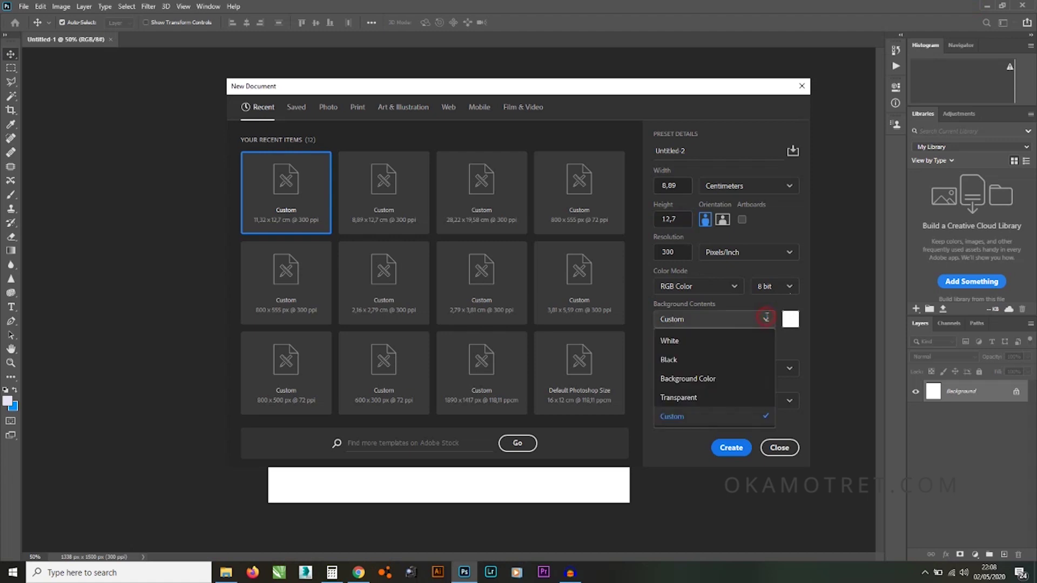
pyautogui.click(701, 400)
pyautogui.click(735, 448)
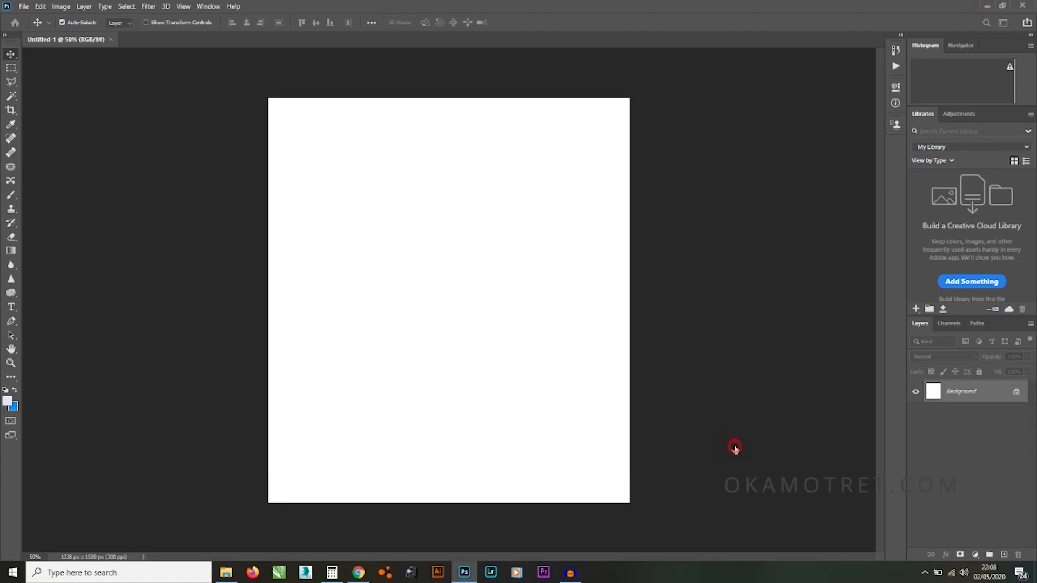
# Close the white Untitled-1 document, leaving only the transparent 3R document open.
pyautogui.click(107, 42)
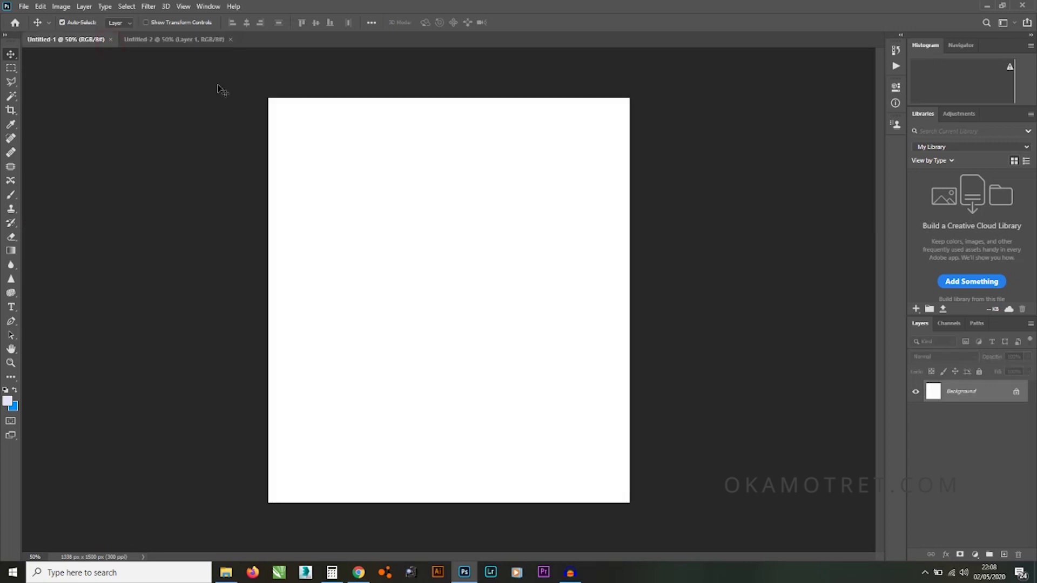
pyautogui.click(111, 41)
pyautogui.scroll(-1, 458, 161)
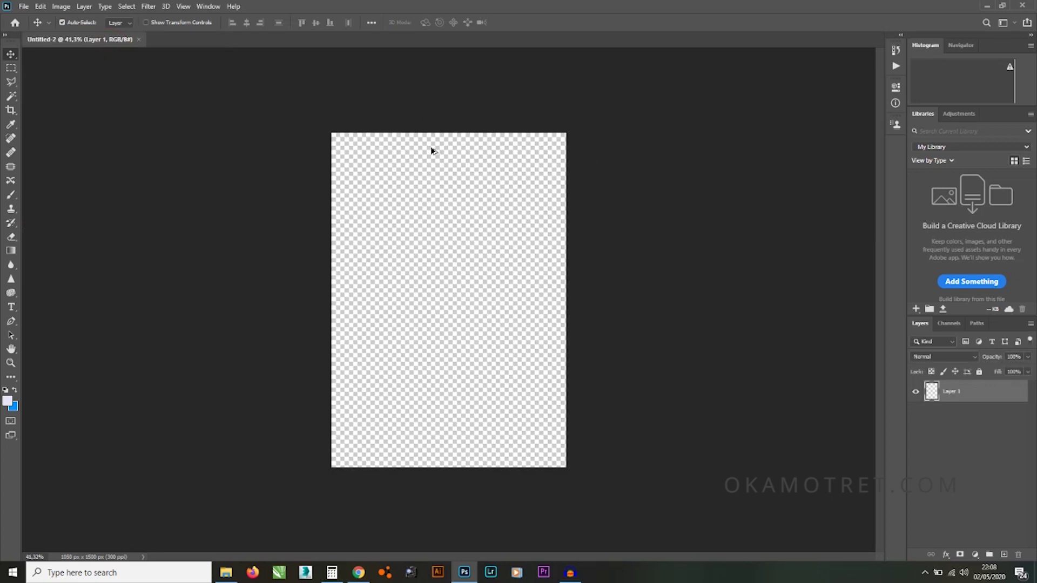
pyautogui.scroll(1, 440, 155)
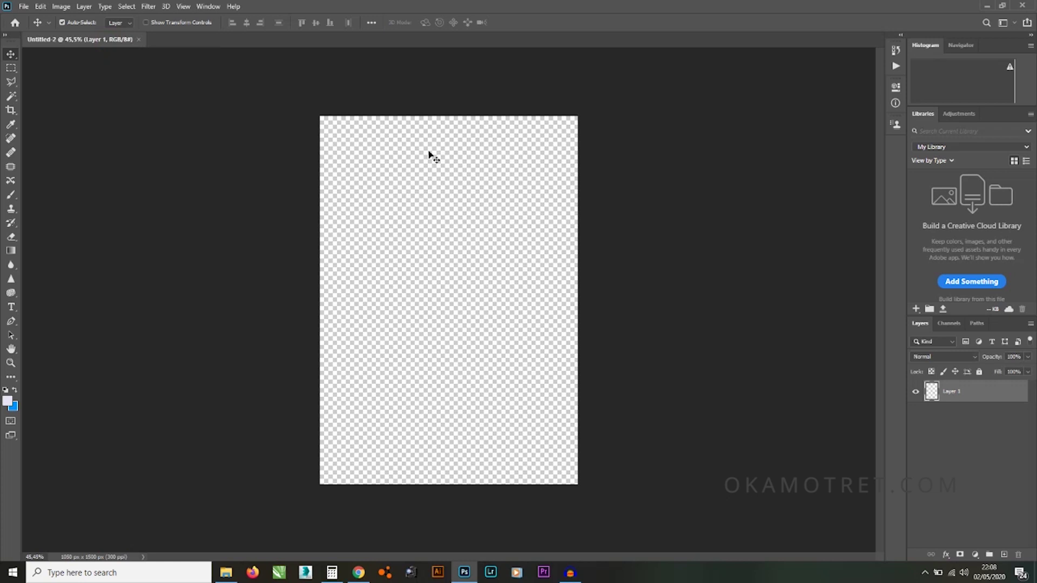
pyautogui.scroll(-1, 433, 157)
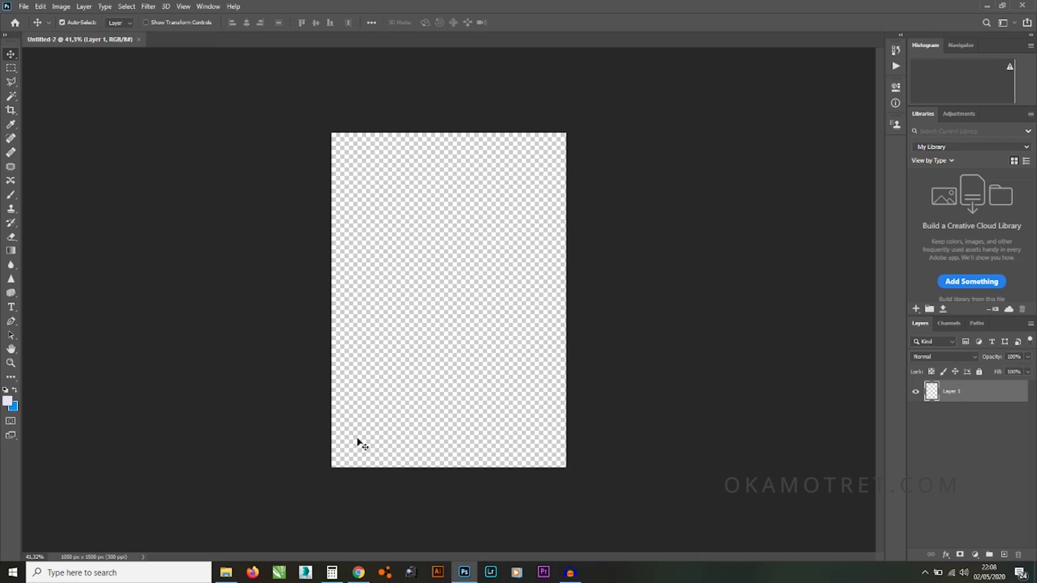
# Switch to Chrome, search in a new tab for "download tempate pas foto okamotret" and open the Download Template Pas Foto article.
pyautogui.click(359, 572)
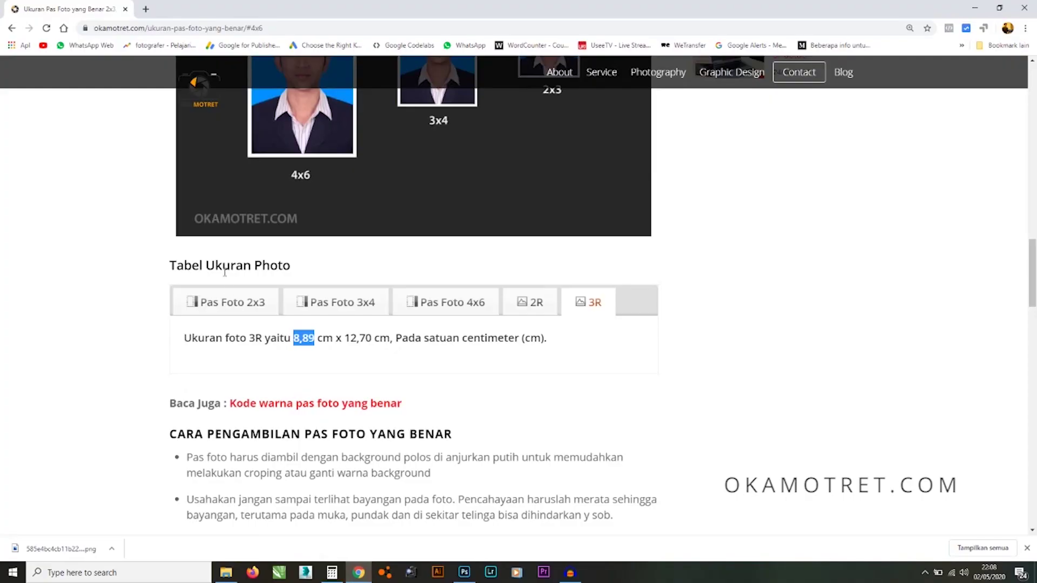
pyautogui.click(146, 9)
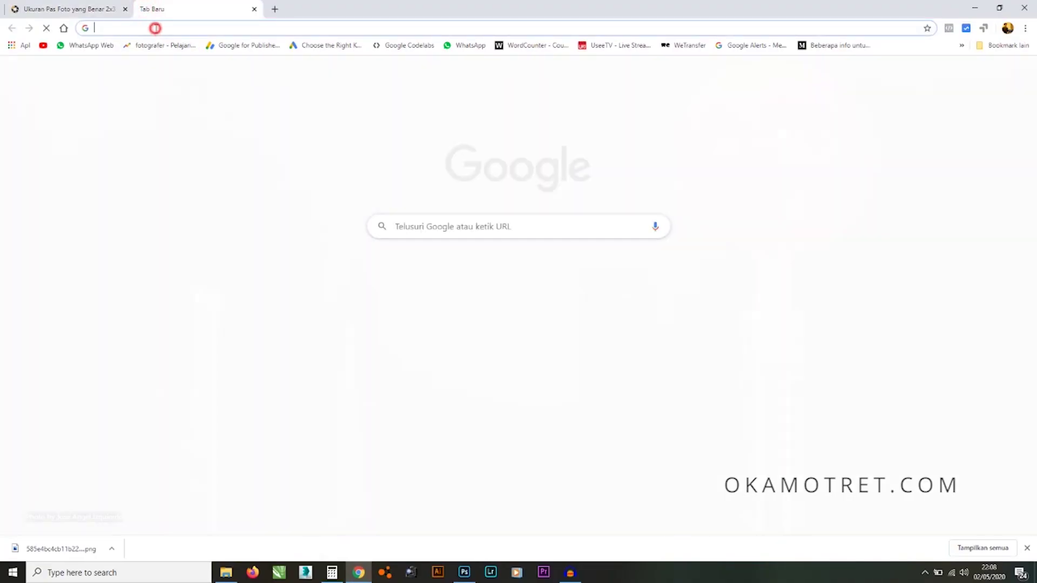
pyautogui.write('down')
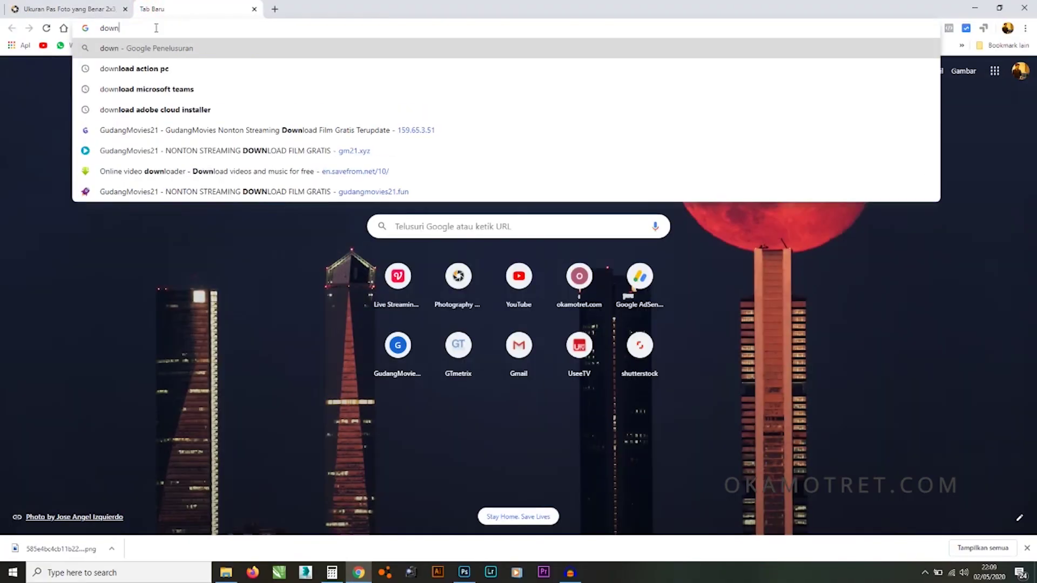
pyautogui.write('load tempa')
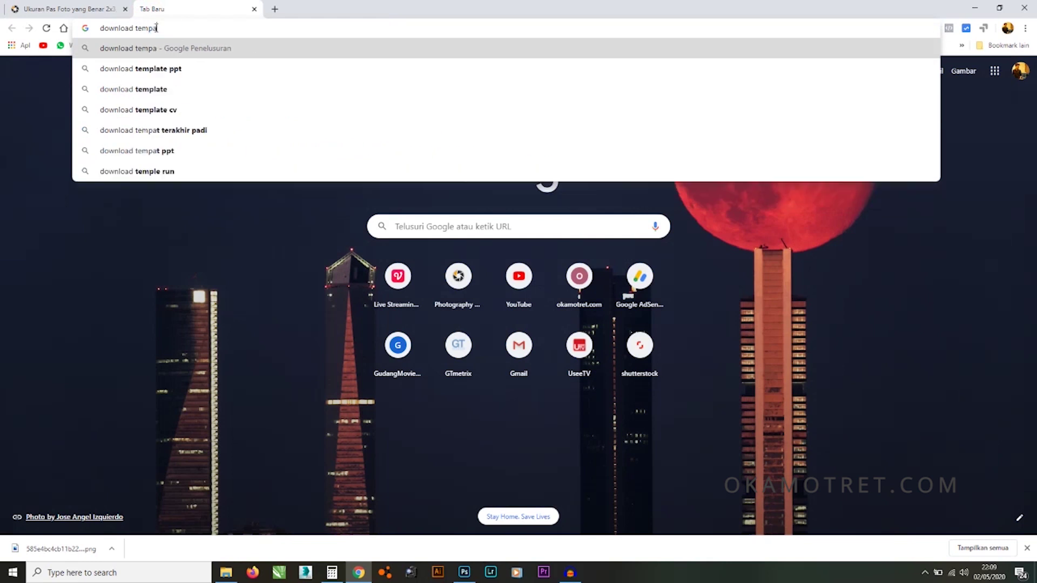
pyautogui.write('te pas foto ')
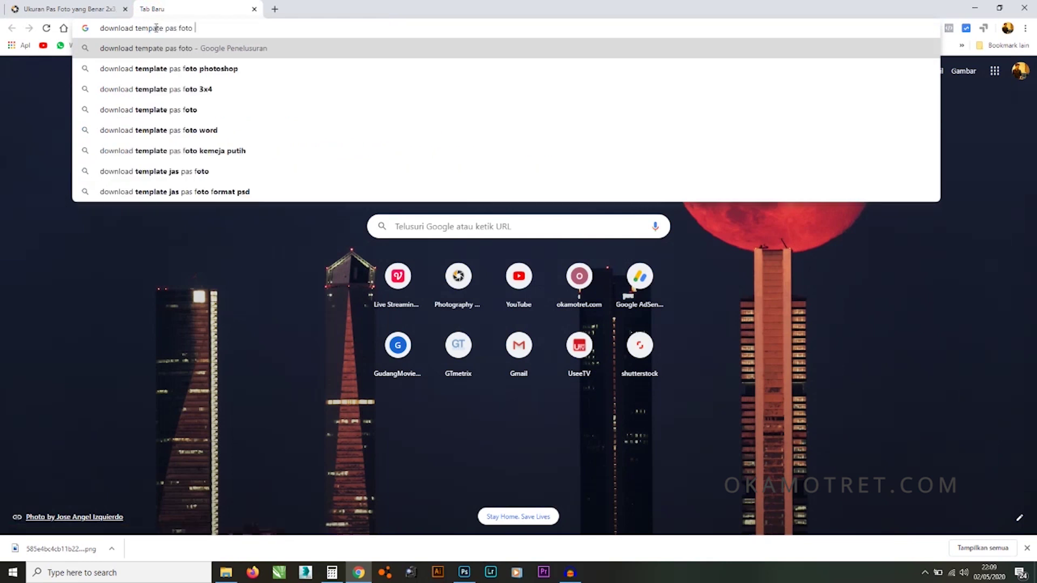
pyautogui.write('okamotret')
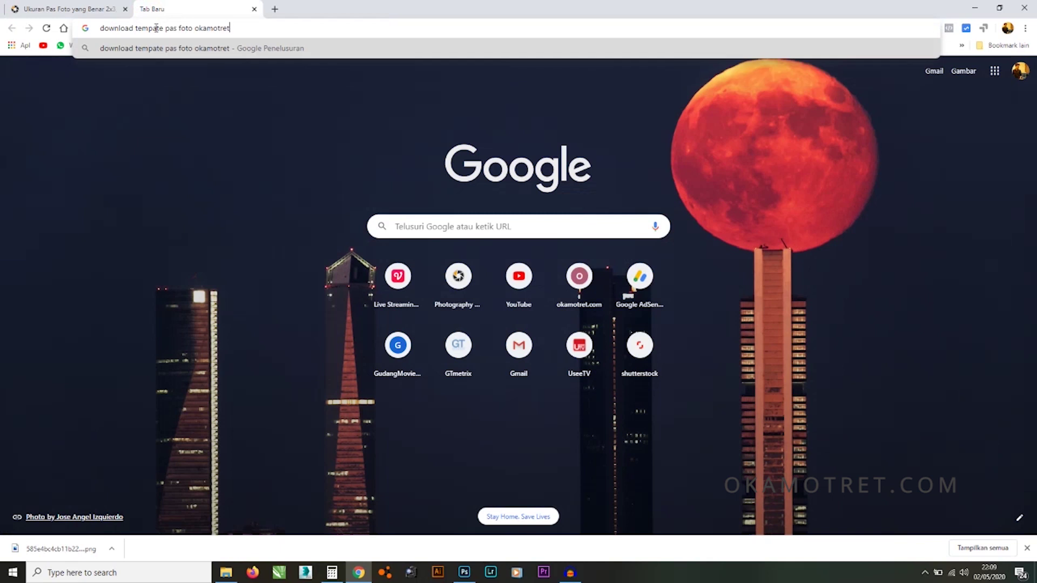
pyautogui.press('Return')
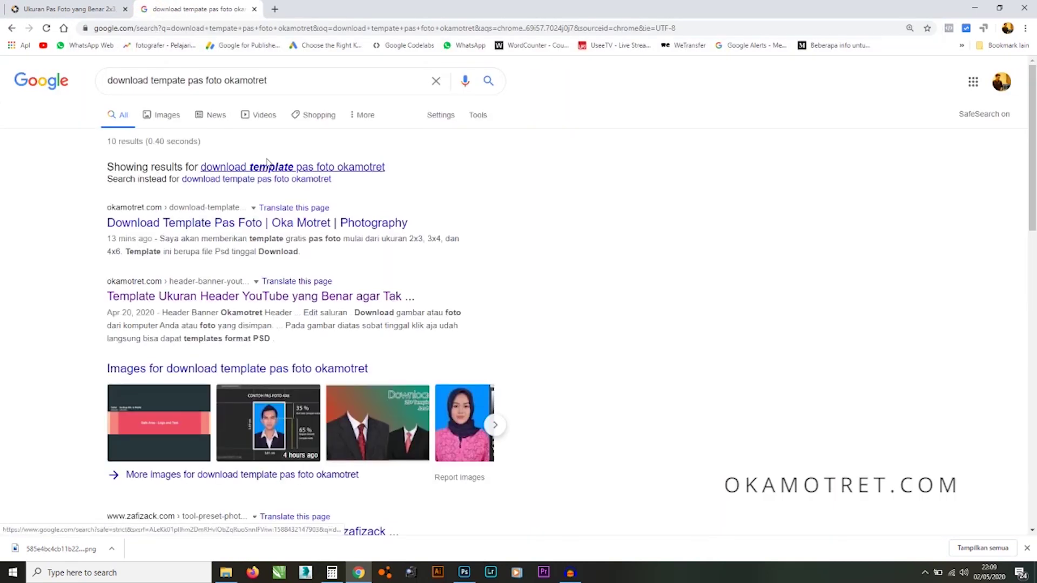
pyautogui.click(268, 166)
pyautogui.click(154, 180)
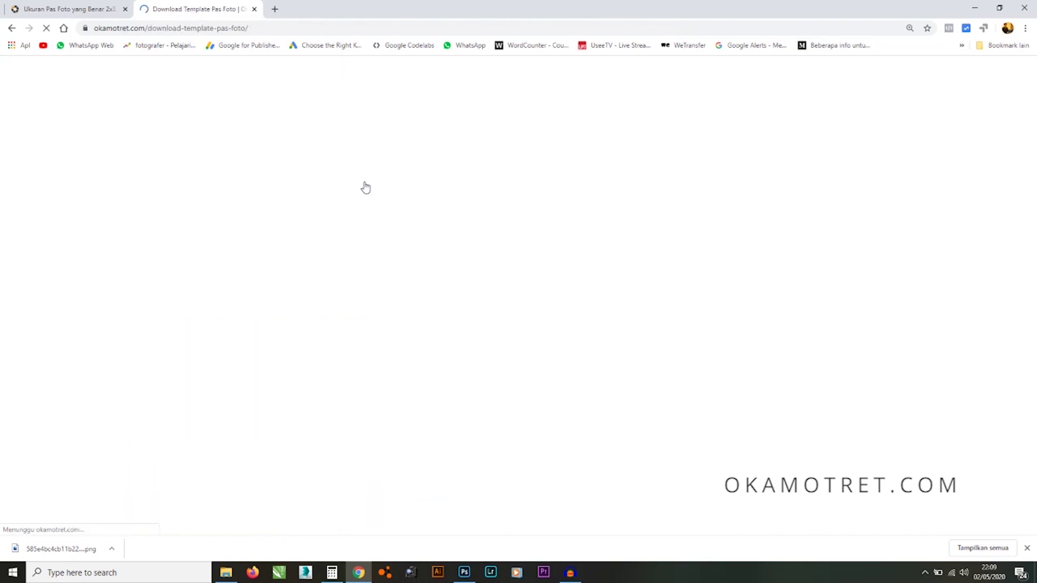
# Read through the template article down to the download links for the 2×3, 3×4 and 4×6 photo templates.
pyautogui.scroll(-3, 366, 195)
pyautogui.scroll(3, 366, 199)
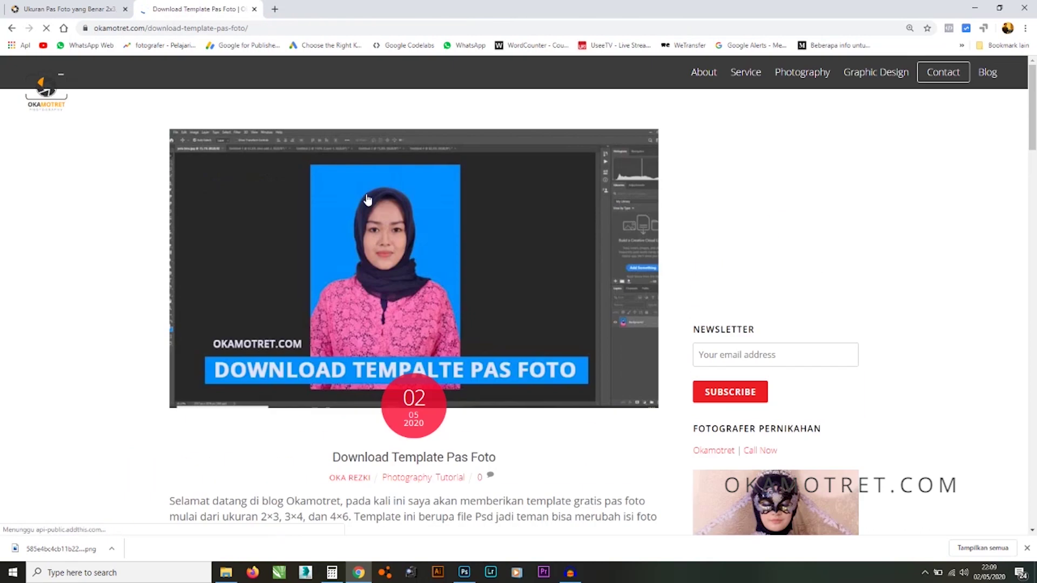
pyautogui.scroll(-8, 367, 199)
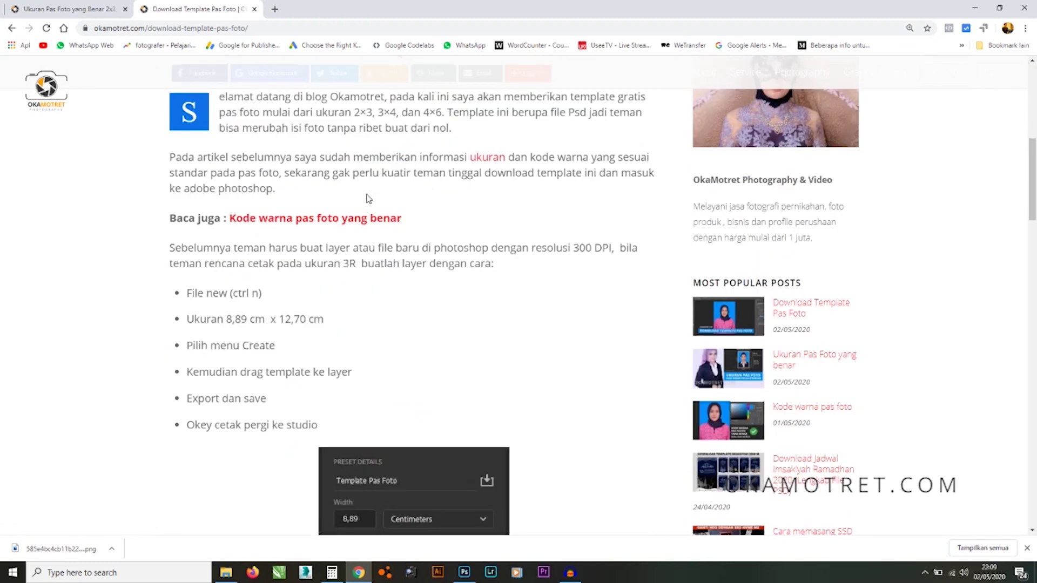
pyautogui.scroll(-2, 365, 198)
pyautogui.scroll(-7, 248, 203)
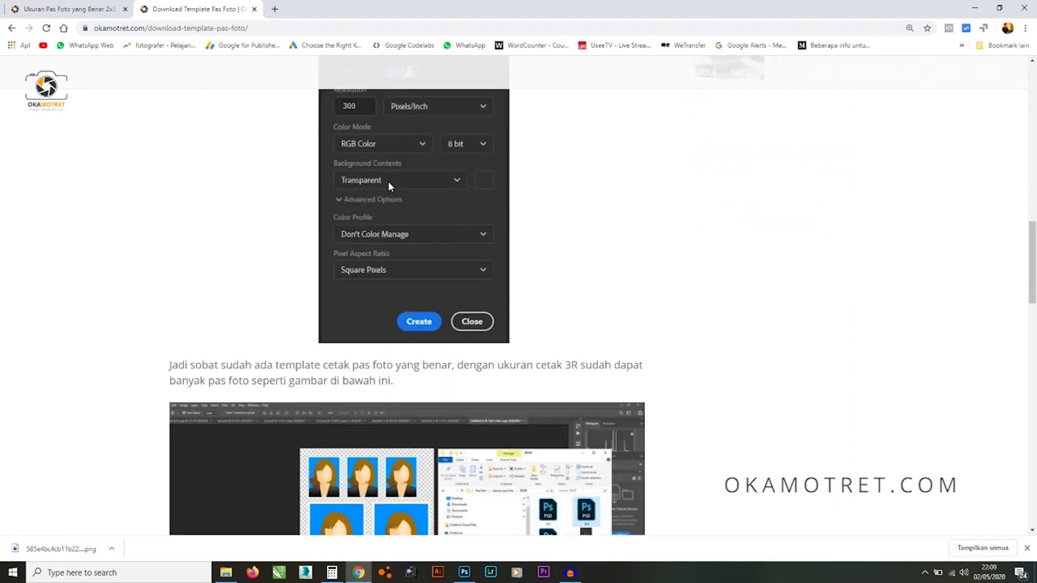
pyautogui.scroll(-2, 316, 285)
pyautogui.scroll(-6, 316, 285)
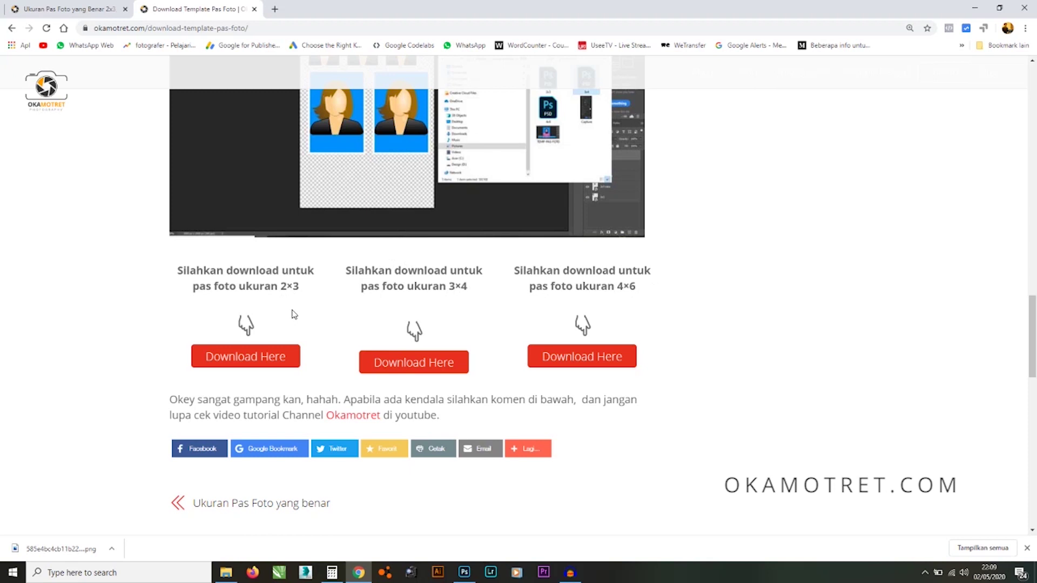
# Download the 4×6 photo template and save it as "4x6 download" in Pictures > Pas foto > ukuran pas foto > TEMP.
pyautogui.click(604, 361)
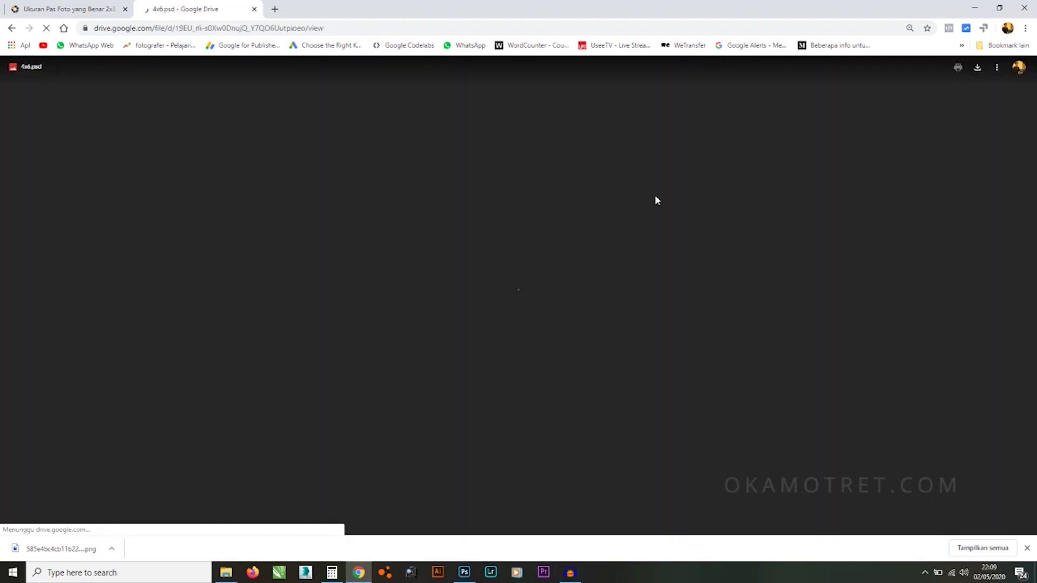
pyautogui.click(971, 64)
pyautogui.click(49, 222)
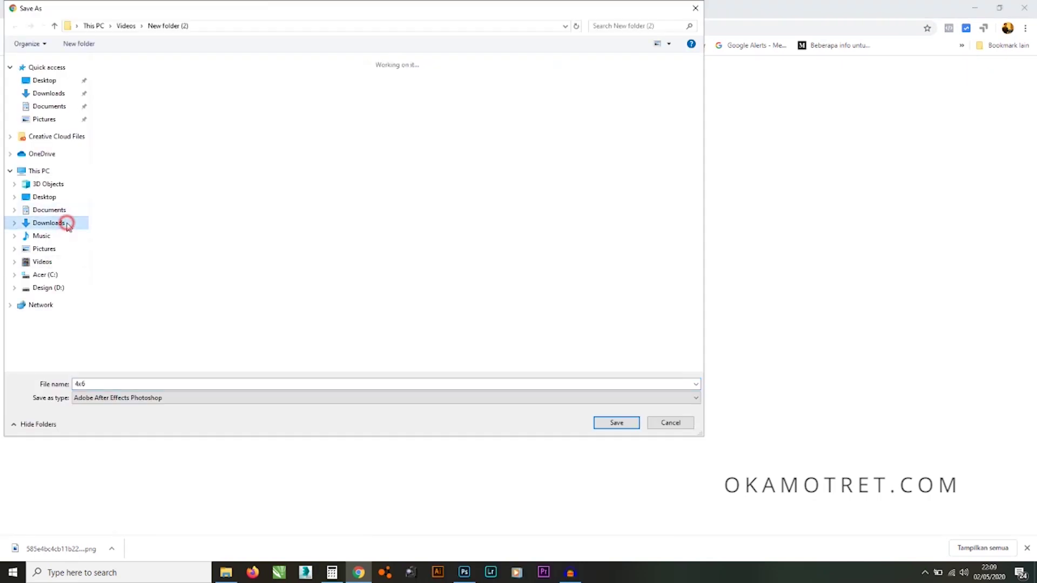
pyautogui.click(45, 248)
pyautogui.doubleClick(135, 81)
pyautogui.doubleClick(137, 75)
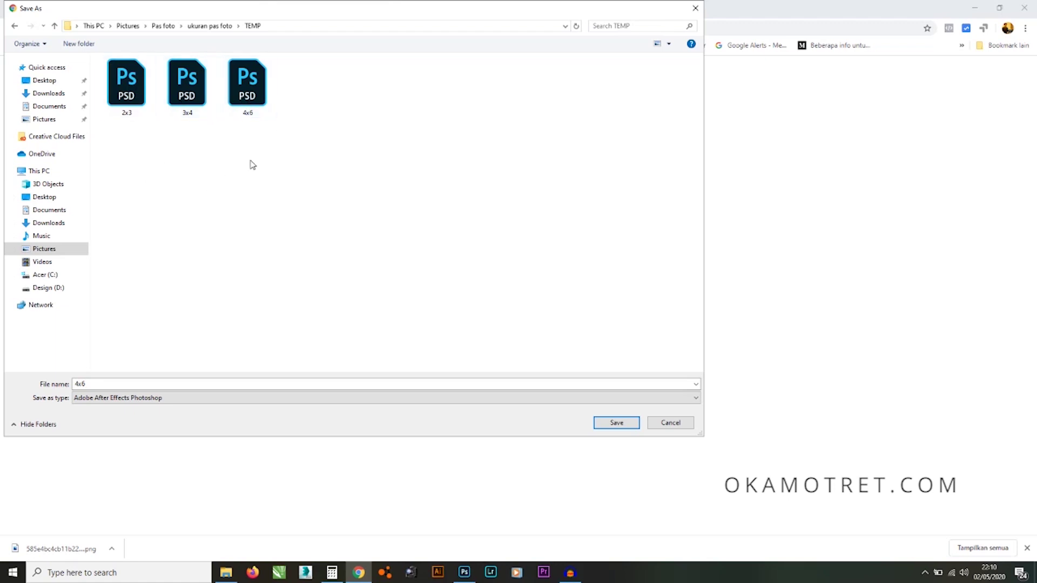
pyautogui.click(172, 384)
pyautogui.click(182, 383)
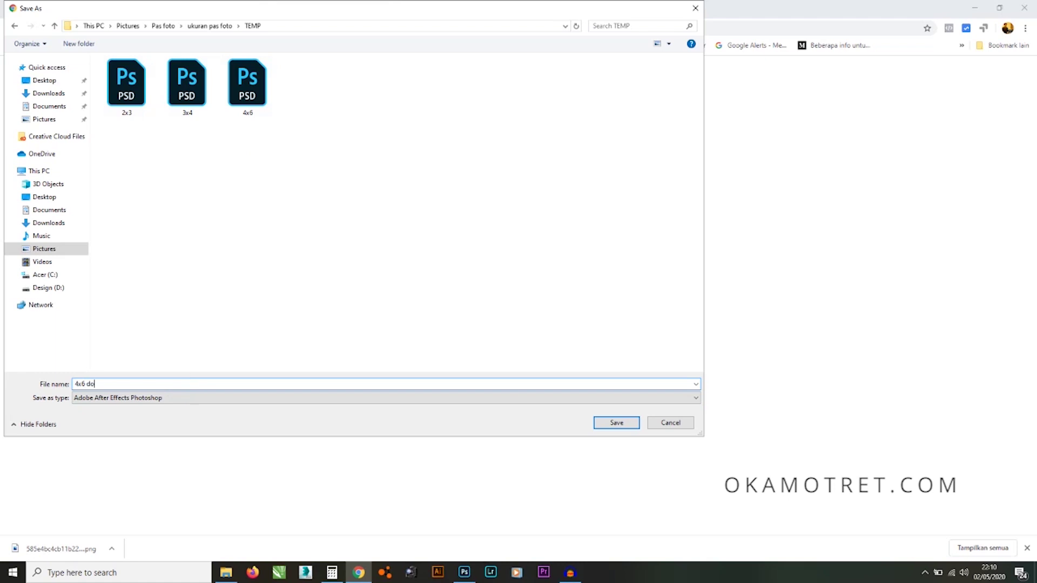
pyautogui.click(596, 425)
# Show the downloaded 4x6 template in its folder and open it in Photoshop as a separate document.
pyautogui.click(111, 549)
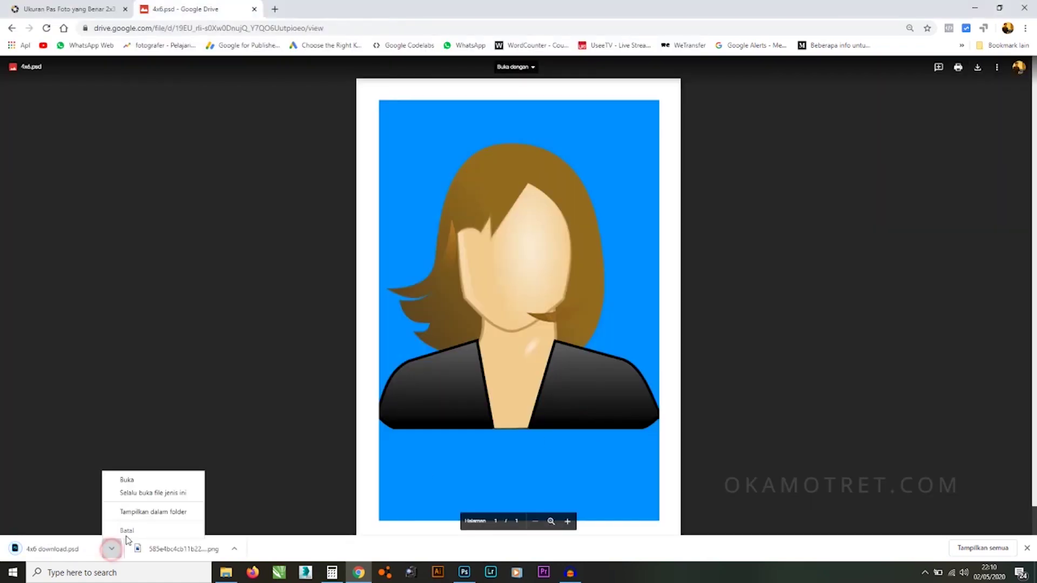
pyautogui.click(133, 509)
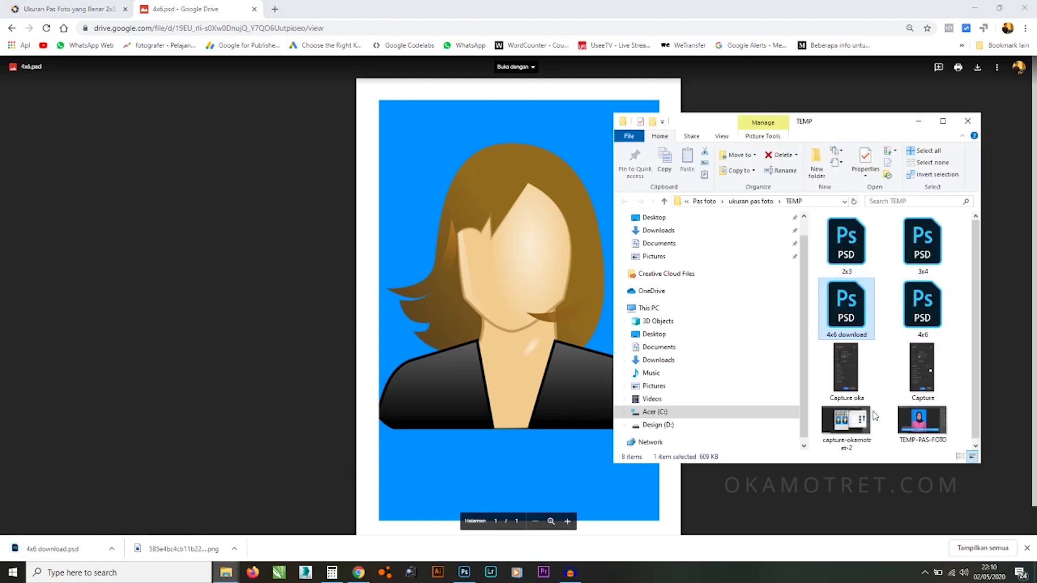
pyautogui.moveTo(846, 313); pyautogui.dragTo(323, 102)
pyautogui.moveTo(178, 50); pyautogui.dragTo(480, 34)
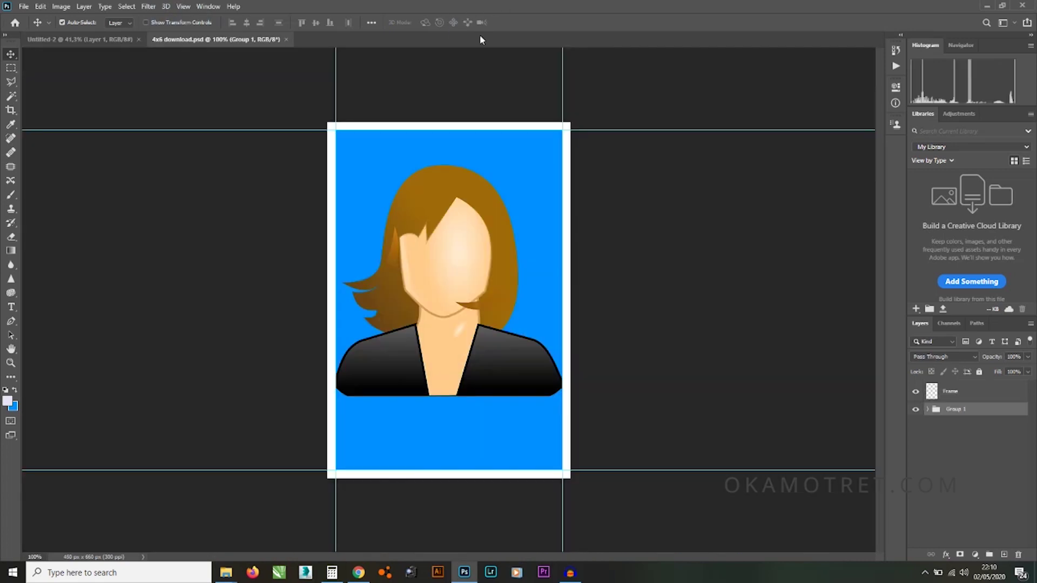
# Toggle the visibility of Group 1 in the 4x6 template and leave the sample portrait hidden.
pyautogui.click(917, 410)
pyautogui.click(917, 410)
pyautogui.click(917, 412)
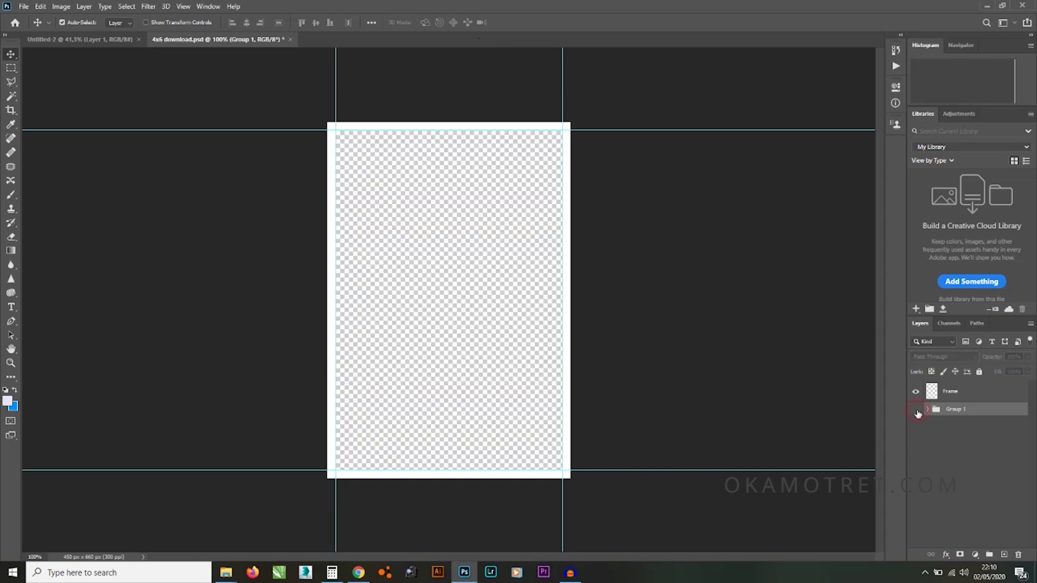
pyautogui.click(917, 411)
pyautogui.click(917, 411)
# Place the portrait of the woman in a black blazer from the Pictures > Pas foto folder into the 4x6 template.
pyautogui.moveTo(226, 574)
pyautogui.click(206, 537)
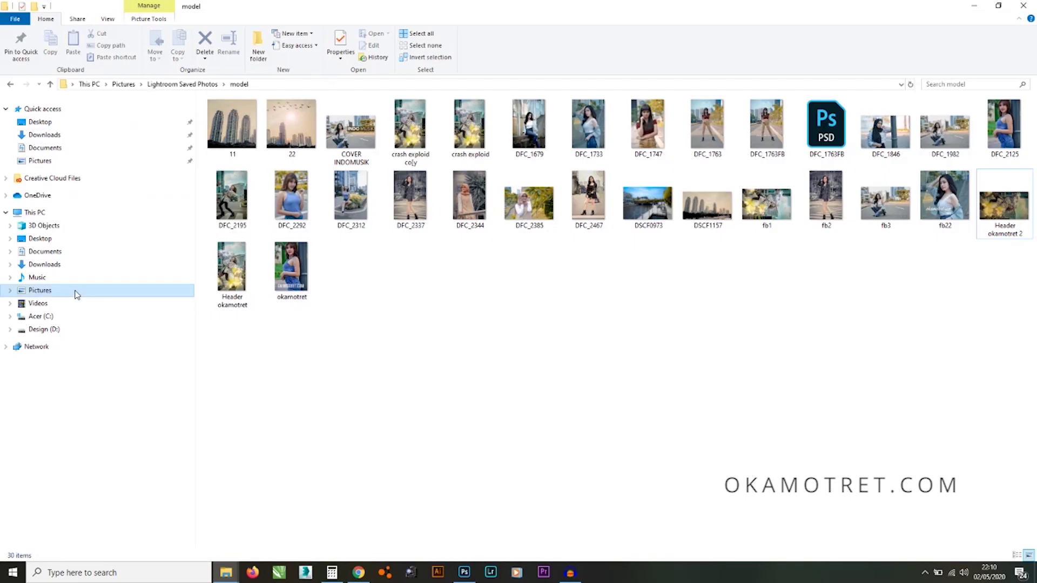
pyautogui.click(53, 291)
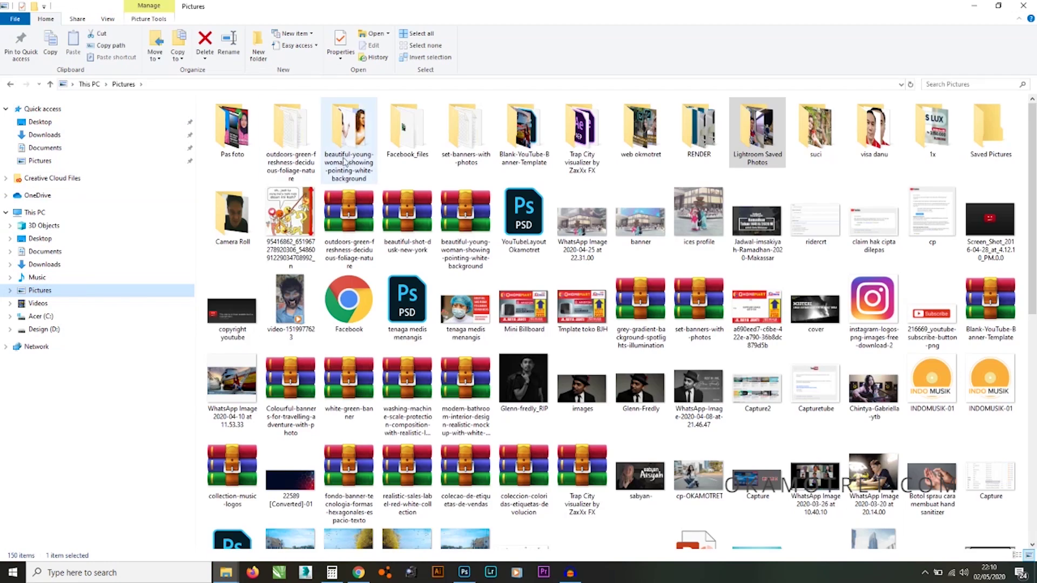
pyautogui.doubleClick(232, 127)
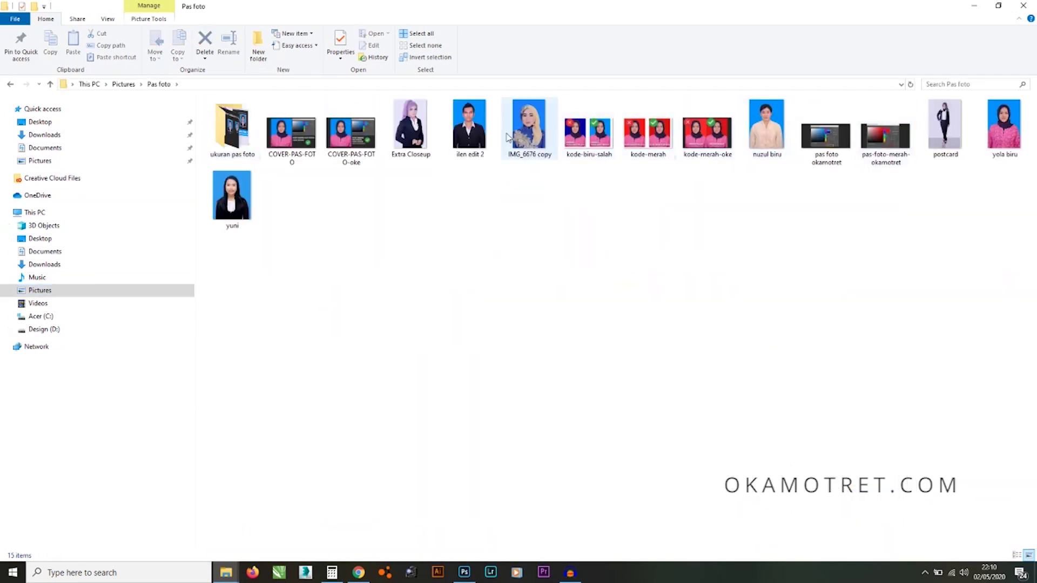
pyautogui.moveTo(234, 201); pyautogui.dragTo(467, 340)
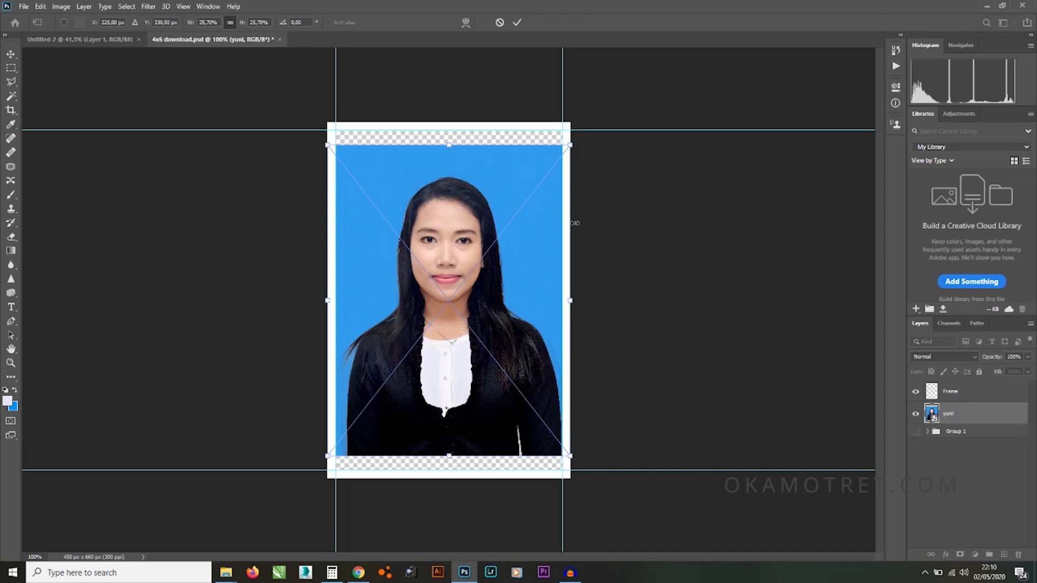
# Enlarge the placed portrait to fill the white frame and position it with a little space above the head.
pyautogui.moveTo(571, 145); pyautogui.dragTo(650, 82)
pyautogui.press('Return')
pyautogui.moveTo(501, 212); pyautogui.dragTo(473, 240)
pyautogui.moveTo(503, 219); pyautogui.dragTo(504, 219)
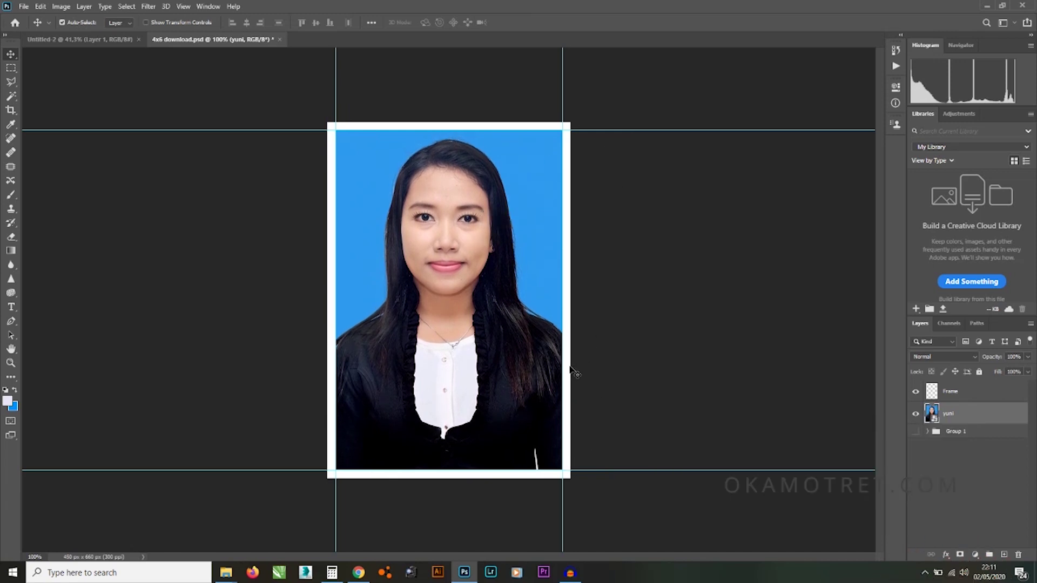
pyautogui.moveTo(491, 228); pyautogui.dragTo(463, 246)
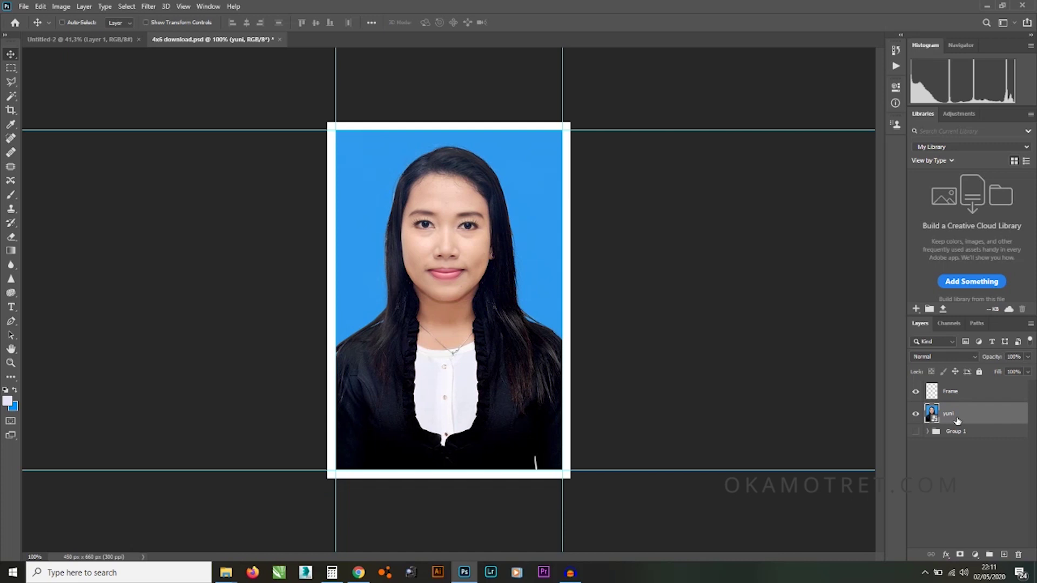
# Merge the portrait with the Frame layer and move the result into the upper-left part of the 3R document.
pyautogui.hotkey('ctrl', 'e')
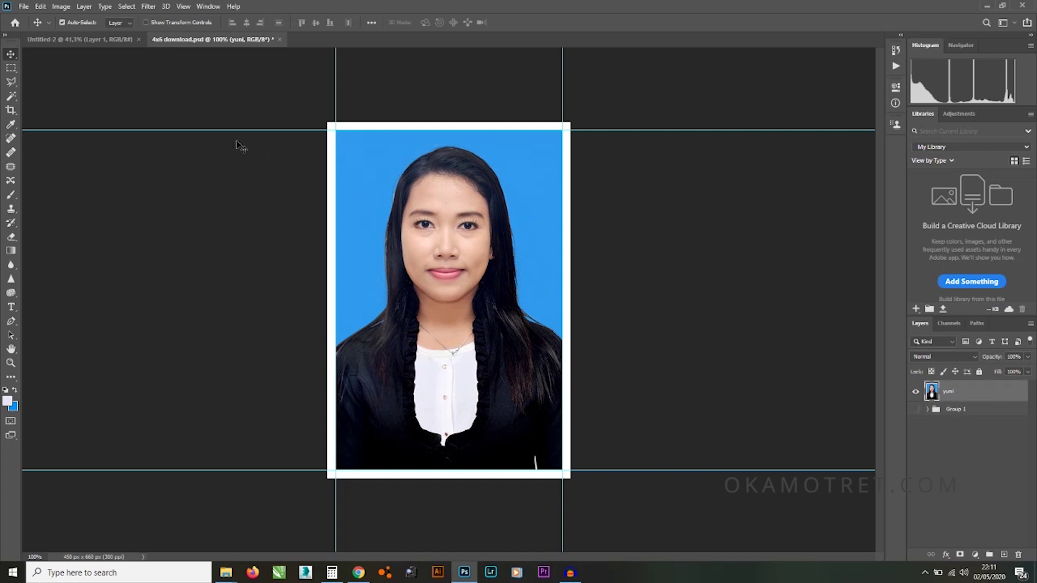
pyautogui.moveTo(451, 162); pyautogui.dragTo(405, 226)
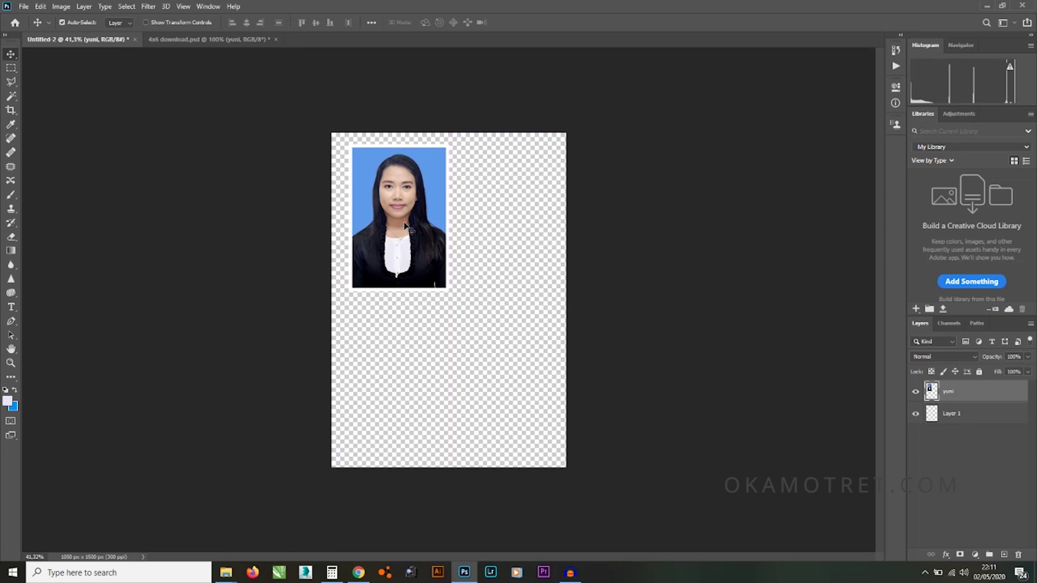
pyautogui.moveTo(411, 200); pyautogui.dragTo(403, 201)
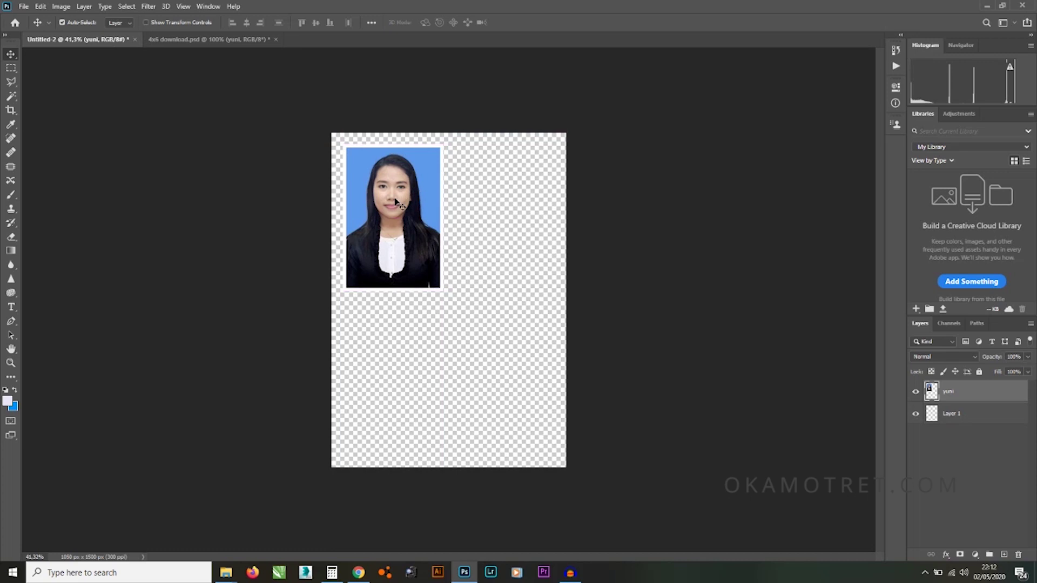
# Duplicate the framed photo beside the first one and merge the pair into one layer.
pyautogui.moveTo(404, 202); pyautogui.dragTo(495, 203)
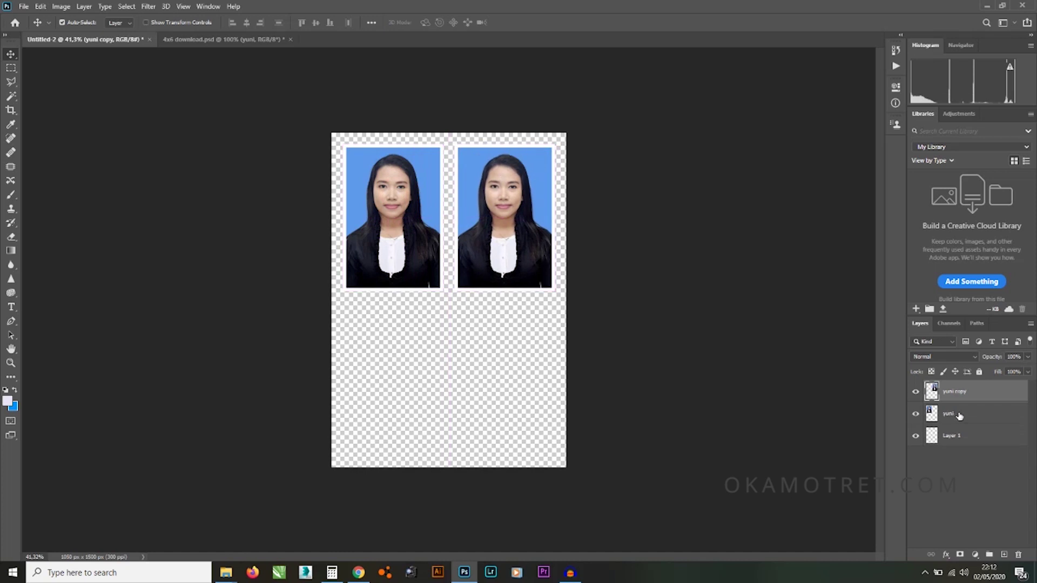
pyautogui.hotkey('ctrl', 'w')
pyautogui.click(554, 214)
pyautogui.hotkey('ctrl', 'e')
# Duplicate the merged pair of photos directly below to form a two-by-two grid on the 3R page.
pyautogui.moveTo(511, 229); pyautogui.dragTo(502, 389)
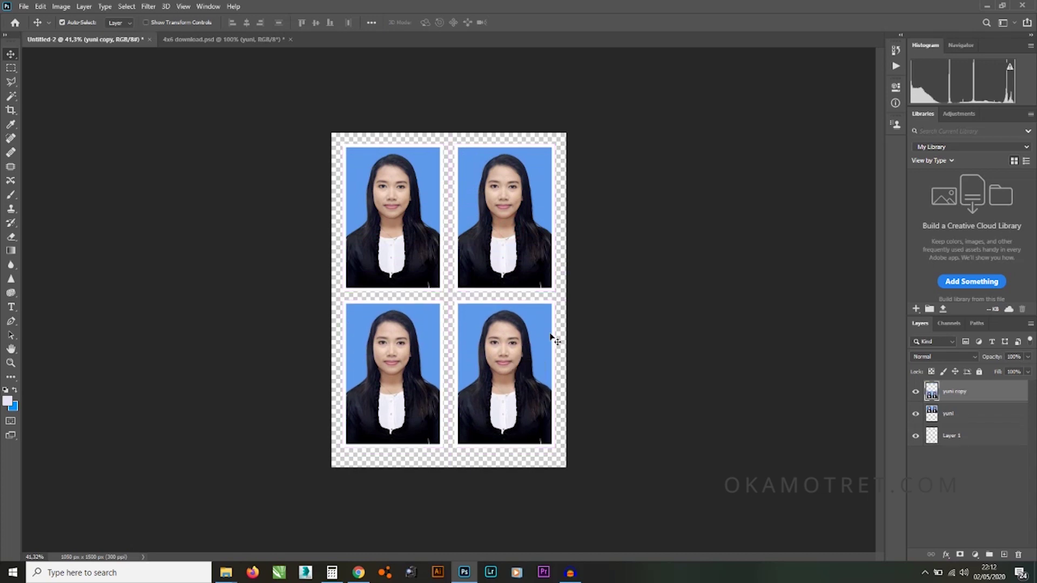
pyautogui.scroll(2, 470, 269)
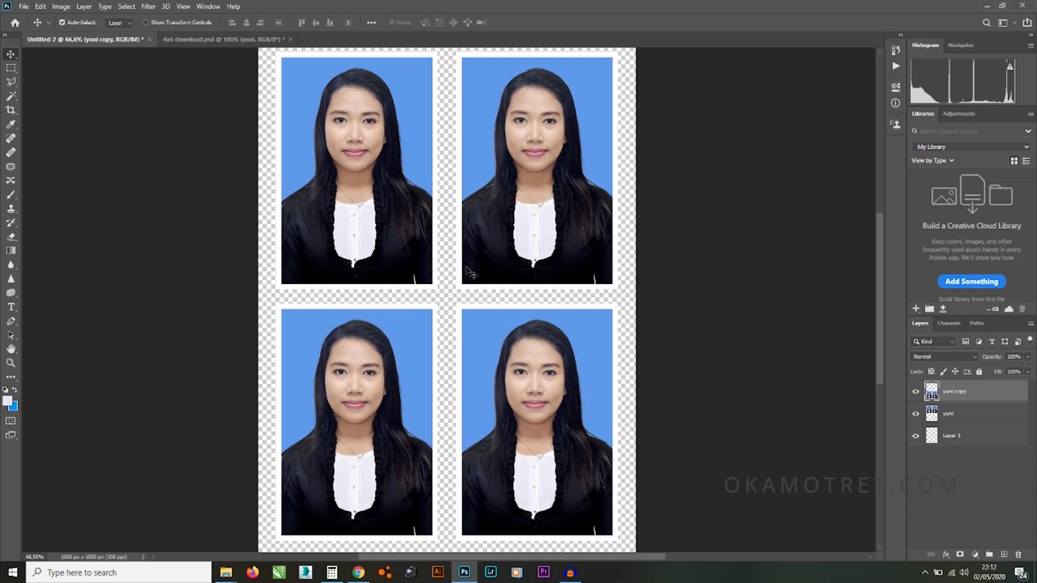
pyautogui.scroll(-3, 469, 272)
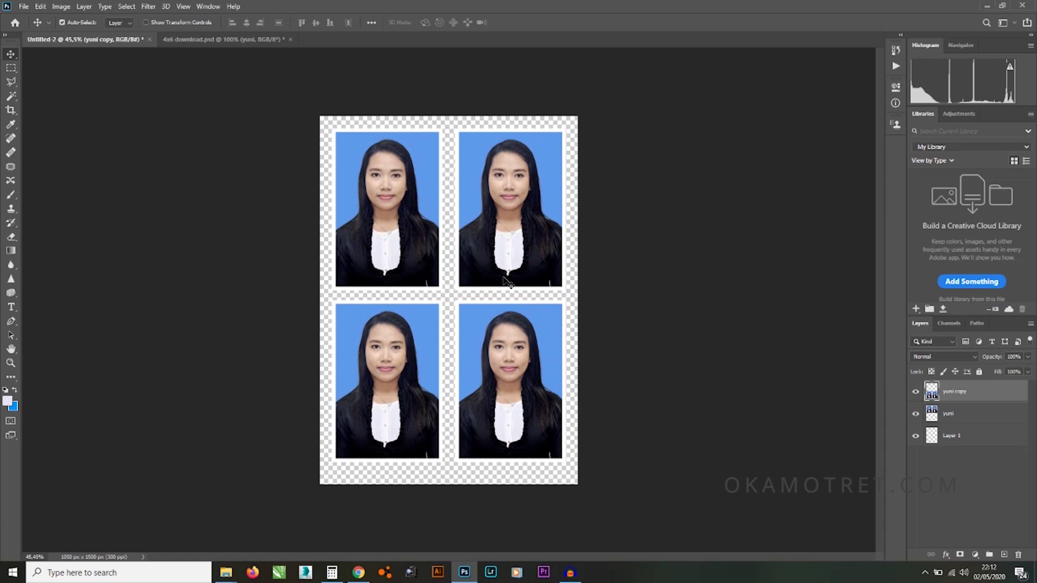
# Add a new layer between Layer 1 and the photos and fill it with the blue background color.
pyautogui.click(984, 440)
pyautogui.click(1004, 555)
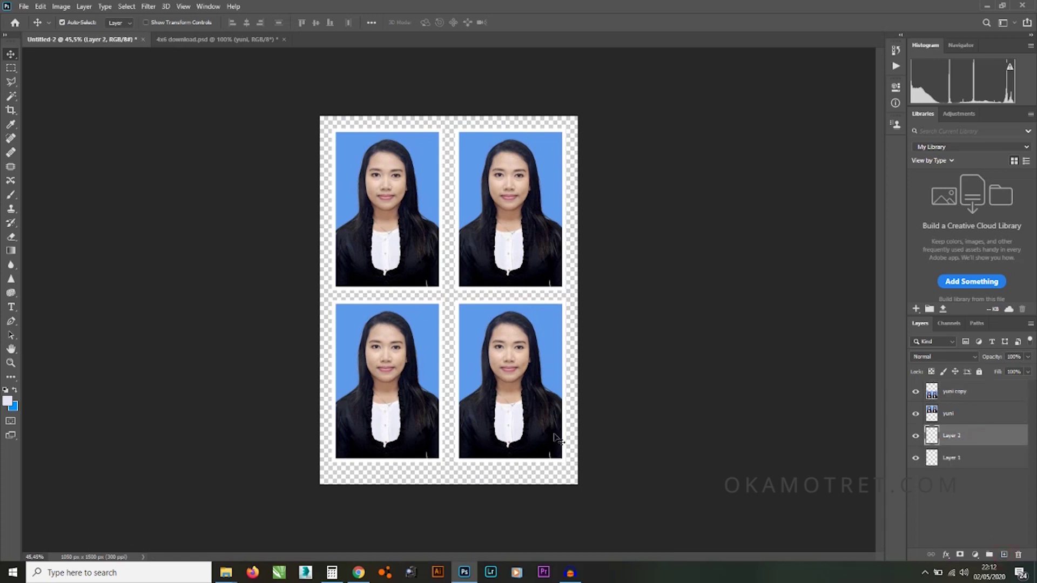
pyautogui.hotkey('ctrl', 'BackSpace')
pyautogui.press('ctrl')
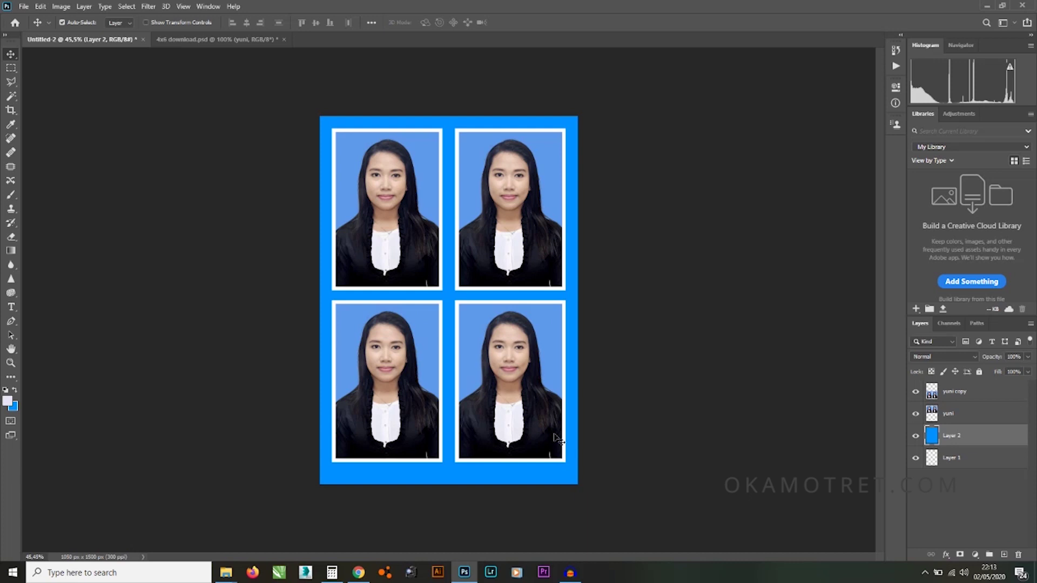
# Set the foreground color to ffffff, try it as the fill of the layer behind the photos, and undo the fill.
pyautogui.click(7, 401)
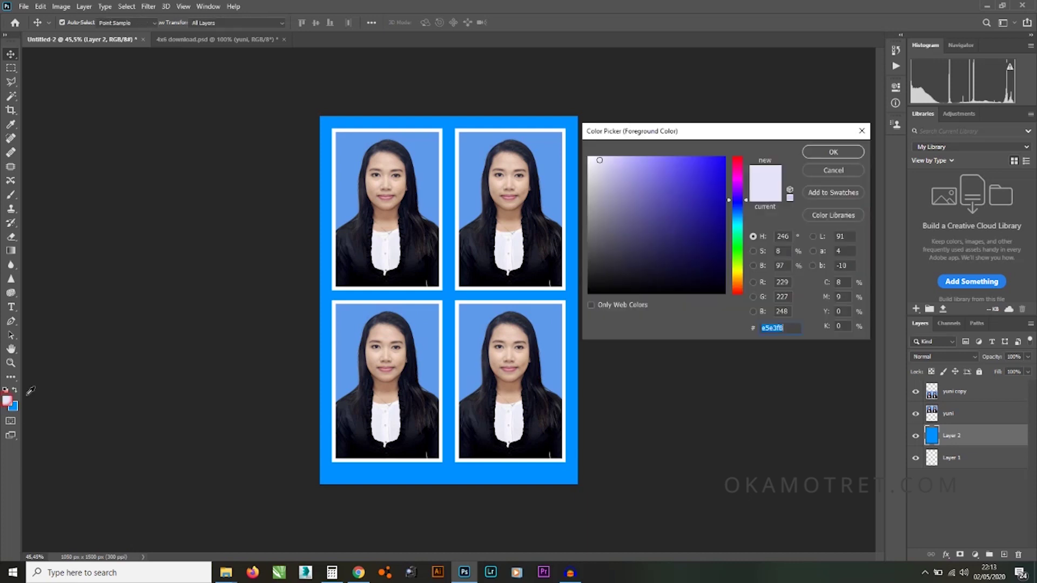
pyautogui.write('ffffff')
pyautogui.click(814, 151)
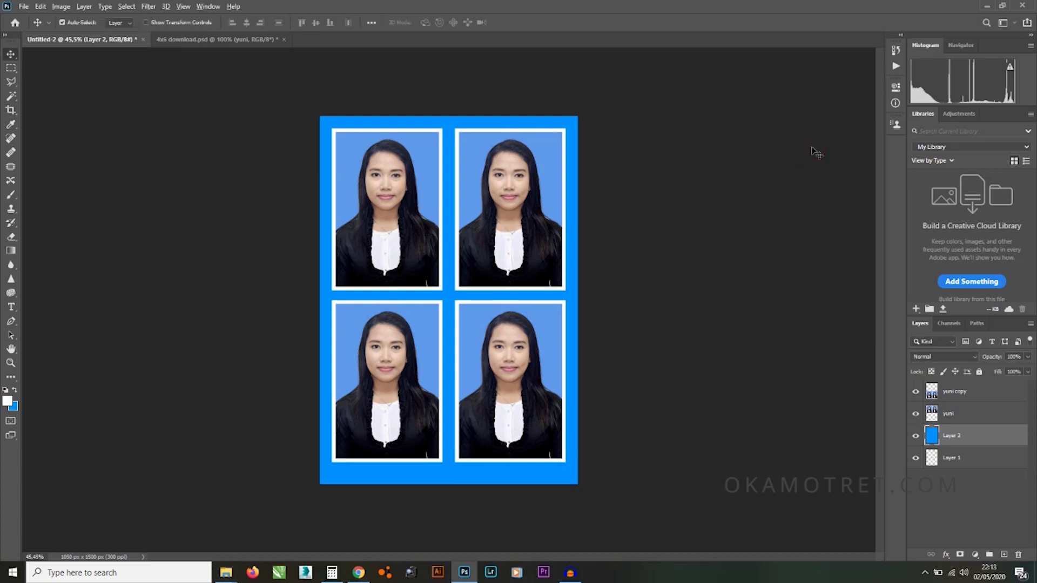
pyautogui.hotkey('alt', 'BackSpace')
pyautogui.hotkey('ctrl', 'z')
# Merge all layers and save the sheet on the computer in TEMP as JPEG "pas foto 4x6 cetak 3R" at maximum quality 12.
pyautogui.hotkey('ctrl', 'shift', 'e')
pyautogui.hotkey('ctrl', 's')
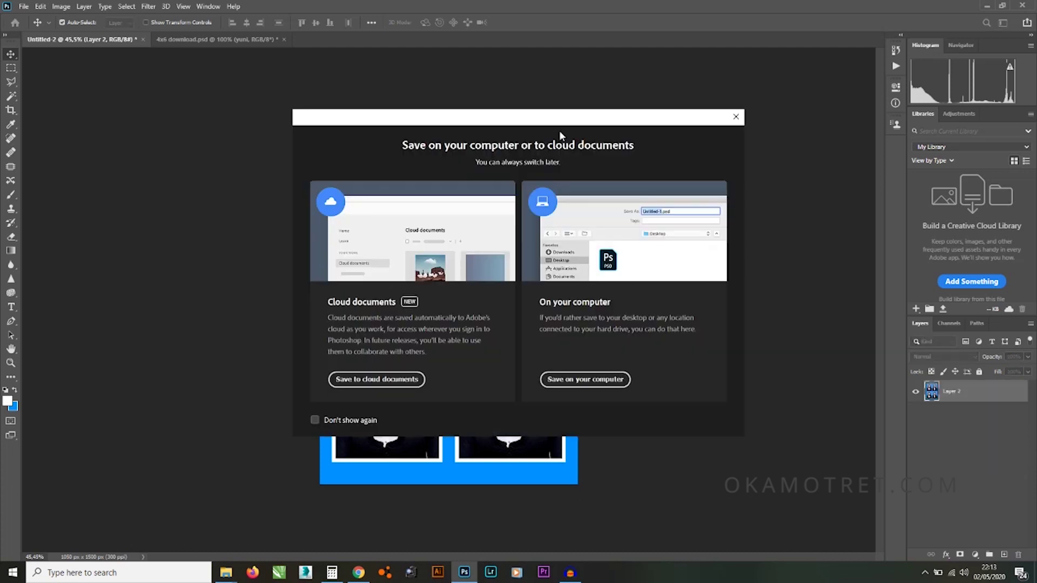
pyautogui.click(584, 380)
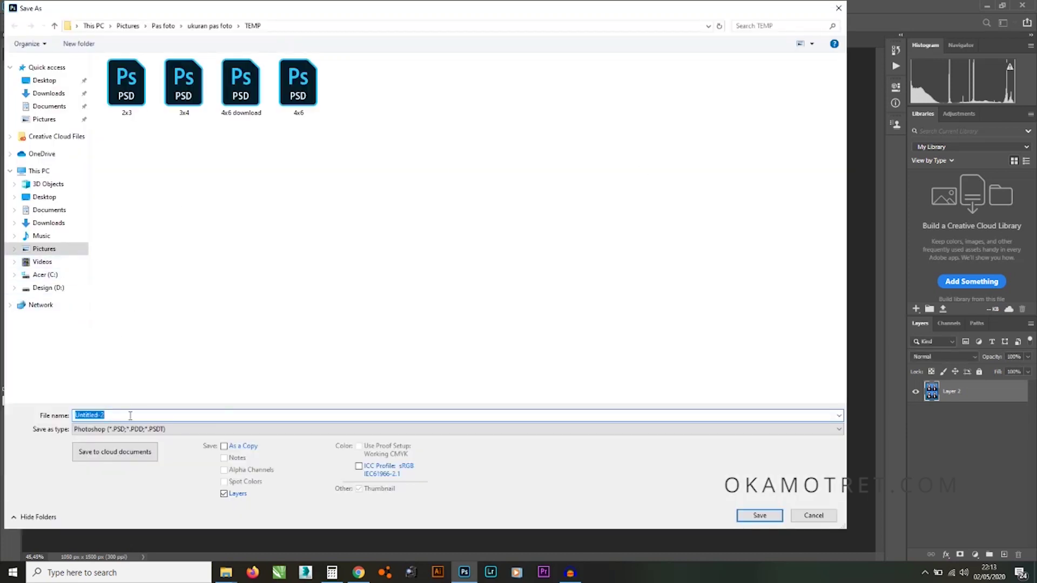
pyautogui.write('pas foto')
pyautogui.write(' 4x6 cetak ')
pyautogui.write('01')
pyautogui.click(317, 430)
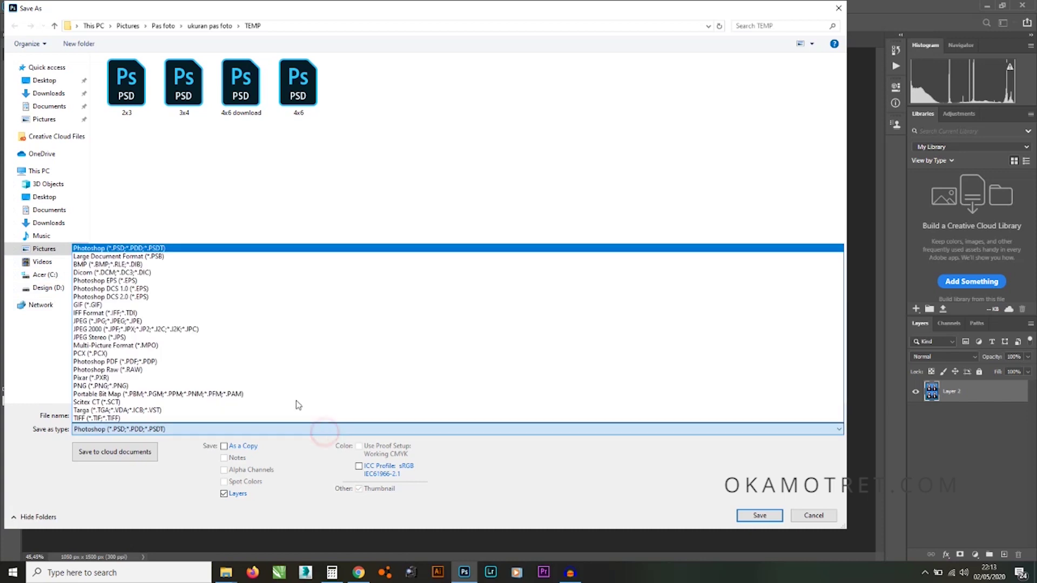
pyautogui.click(238, 320)
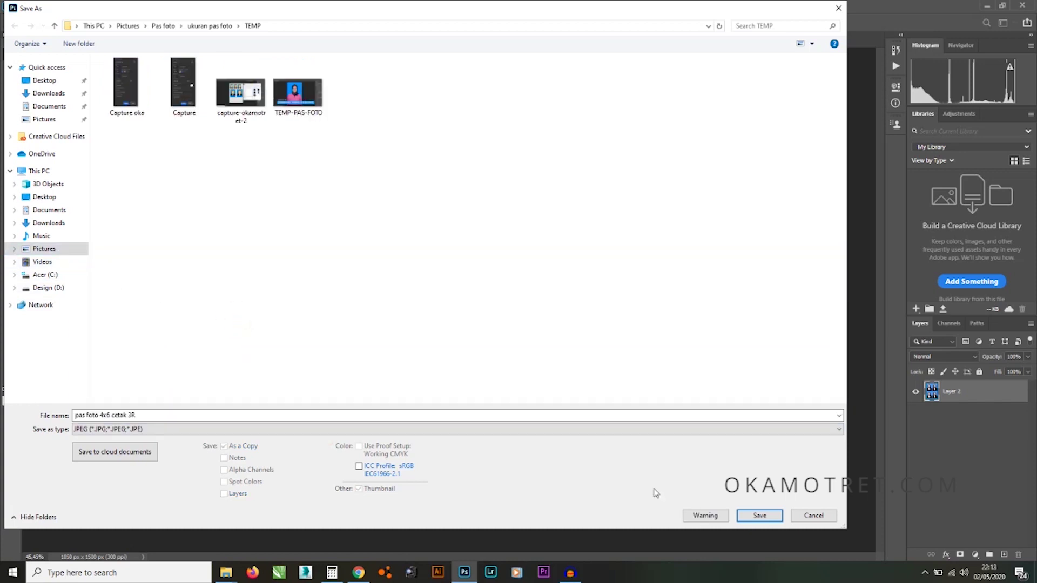
pyautogui.click(751, 515)
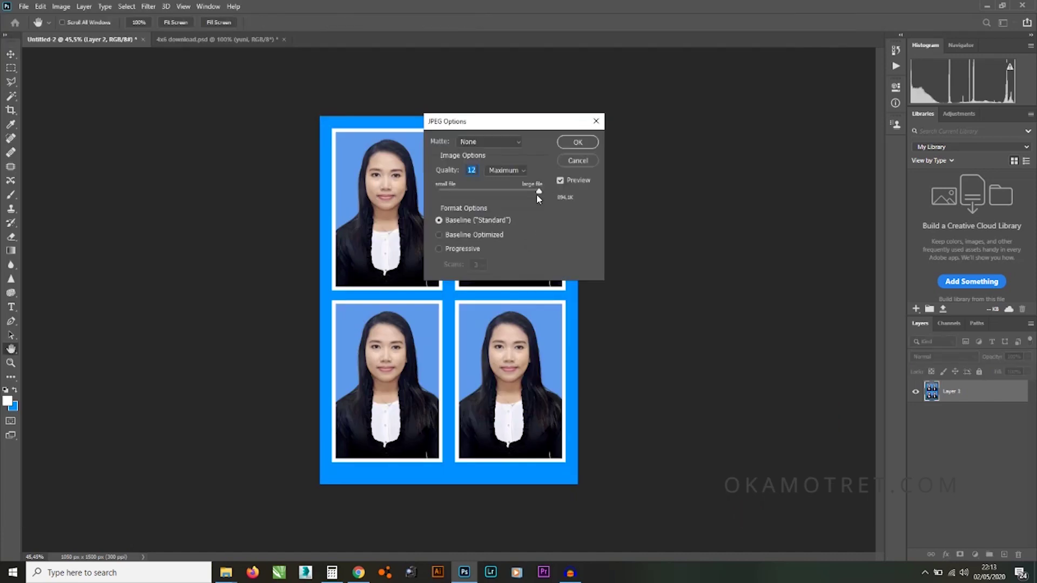
pyautogui.click(576, 142)
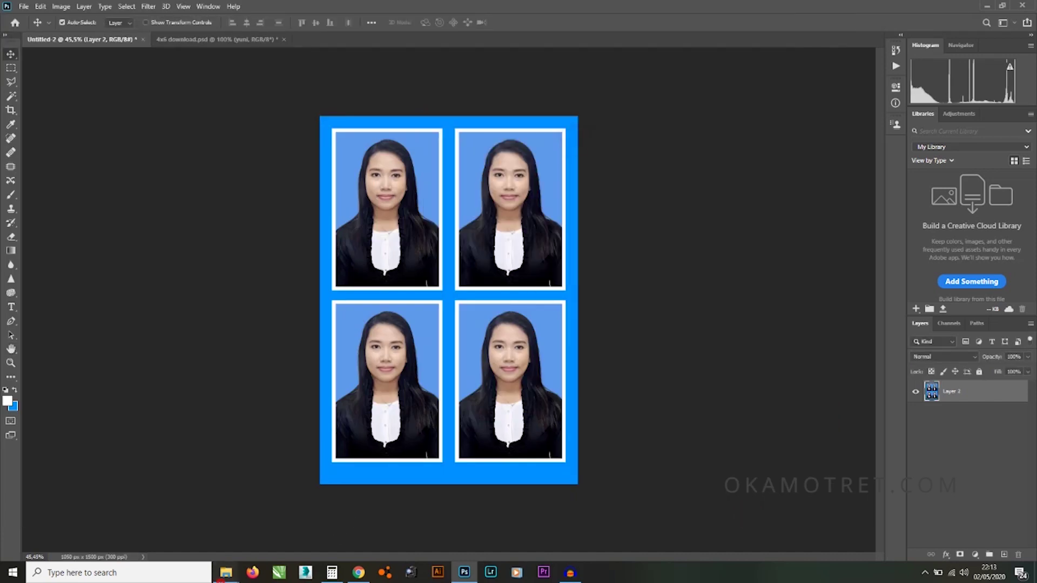
# Open the saved "pas foto 4x6 cetak 3R" image from the Pas foto > ukuran pas foto > TEMP folder to check it.
pyautogui.moveTo(225, 572)
pyautogui.click(211, 531)
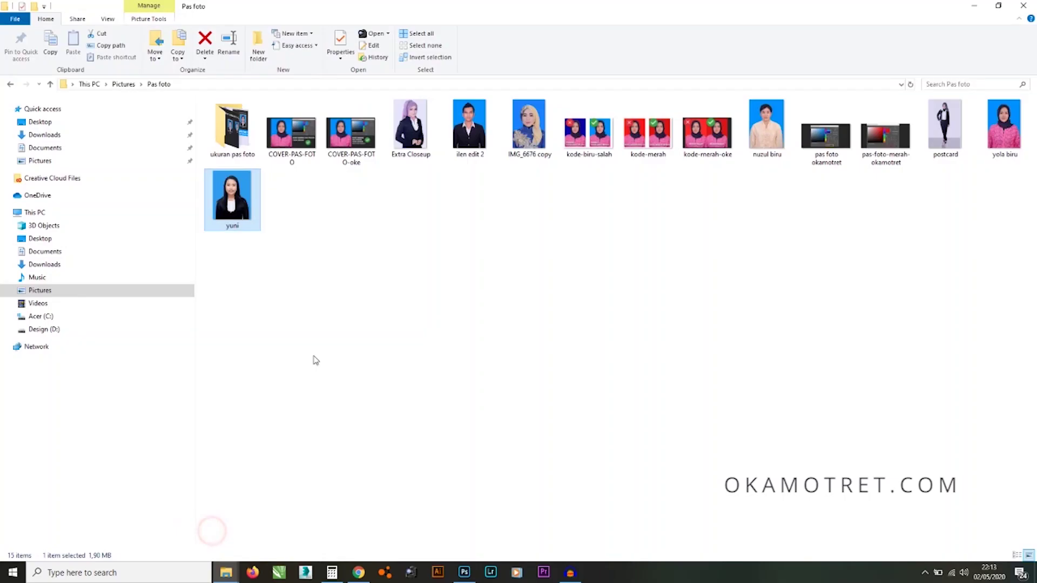
pyautogui.click(54, 290)
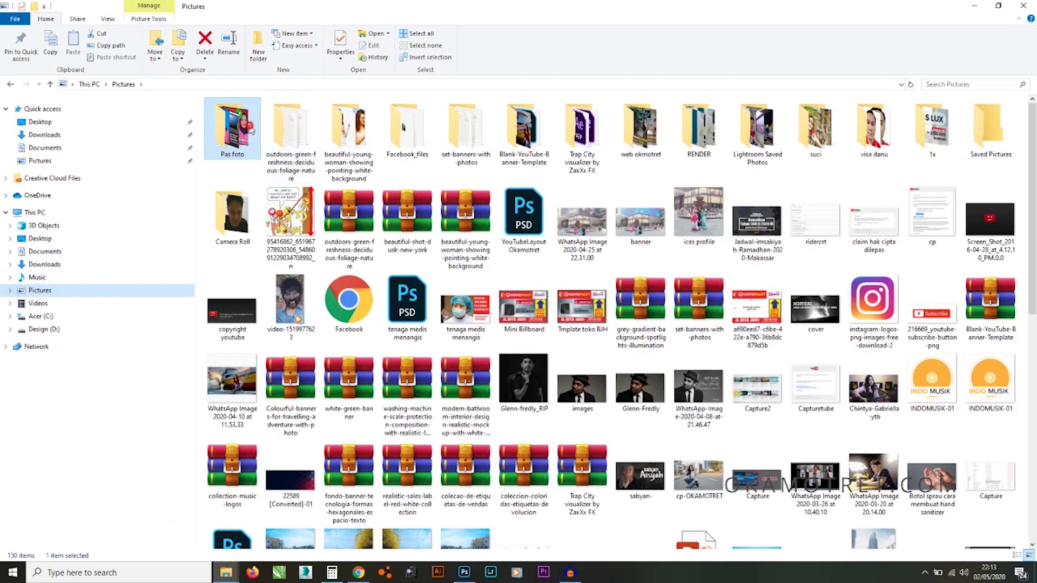
pyautogui.doubleClick(250, 128)
pyautogui.doubleClick(250, 128)
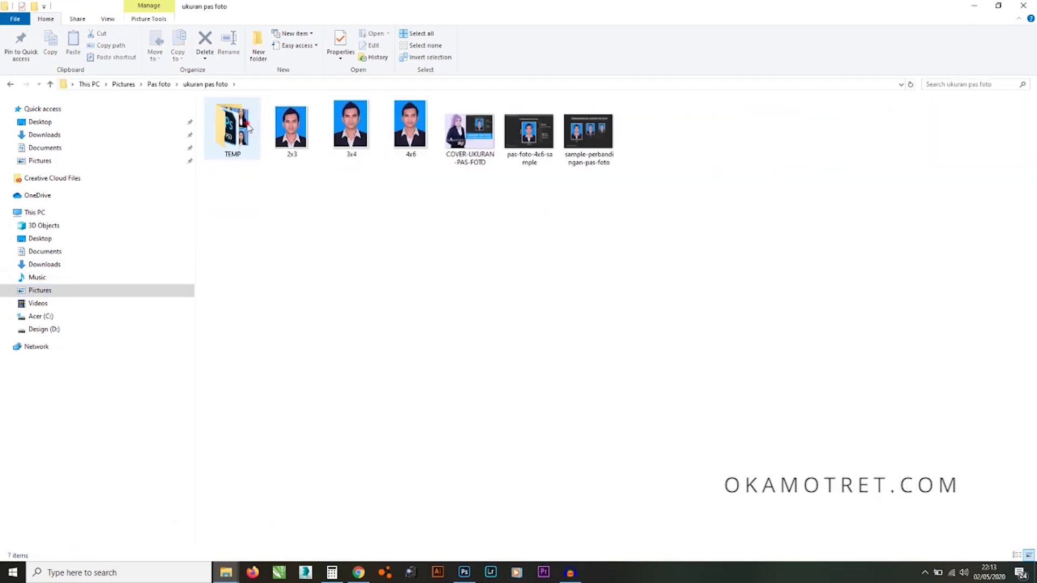
pyautogui.doubleClick(250, 128)
pyautogui.click(659, 132)
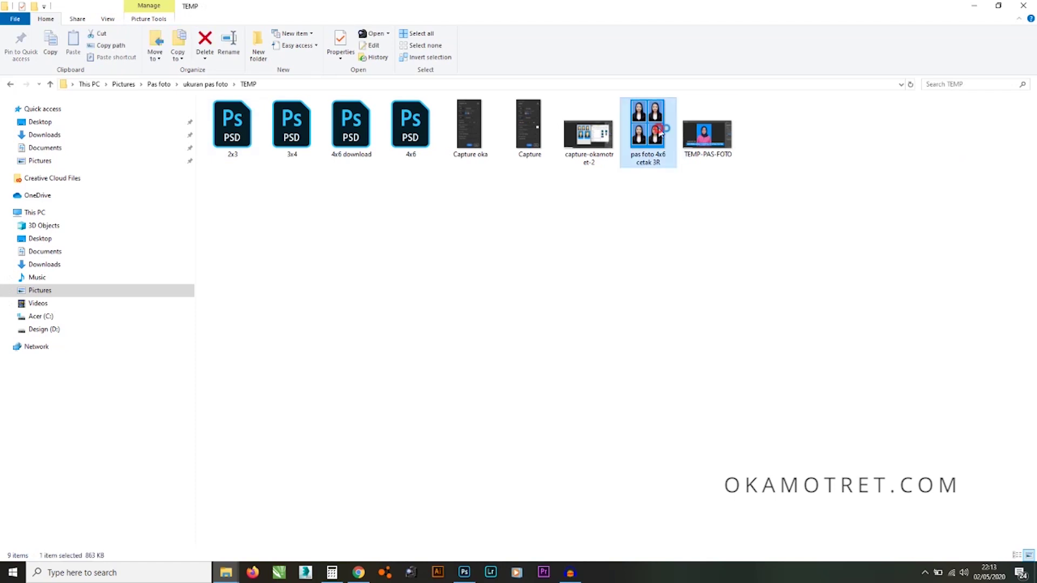
pyautogui.doubleClick(660, 132)
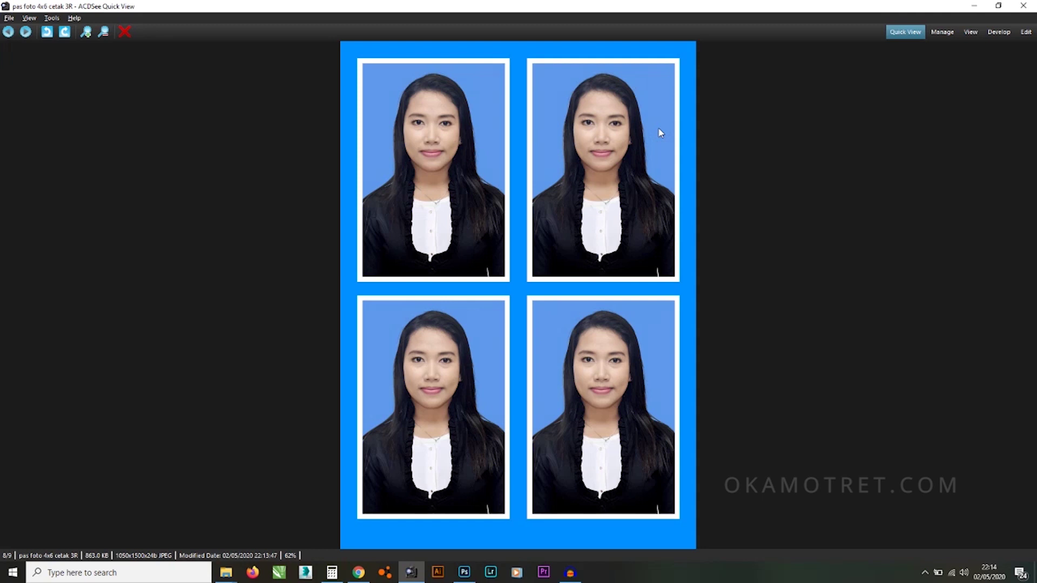
# Close the image viewer and minimize the File Explorer, Photoshop and Chrome windows down to the desktop.
pyautogui.click(1023, 5)
pyautogui.click(648, 221)
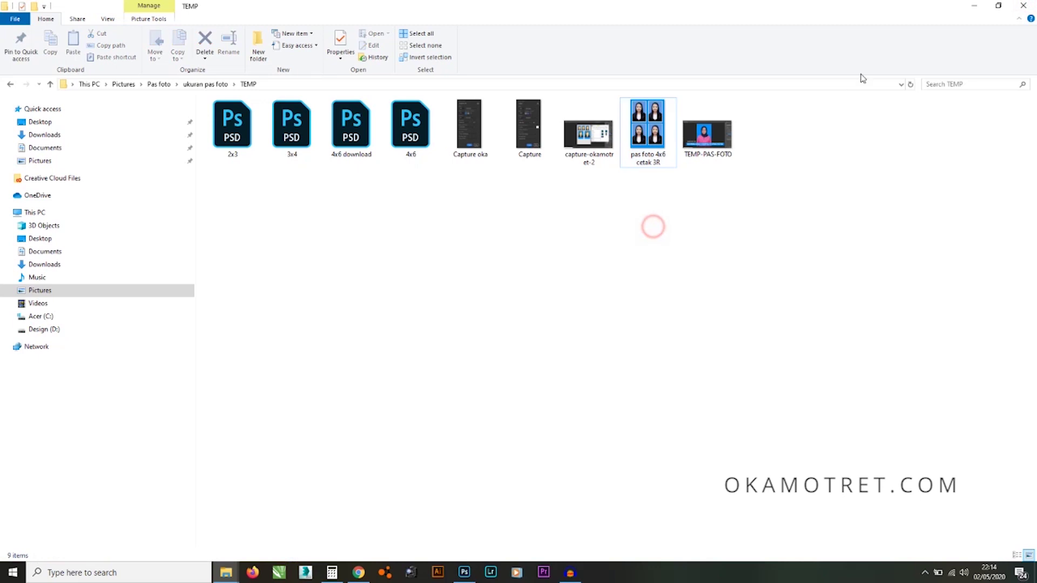
pyautogui.click(975, 5)
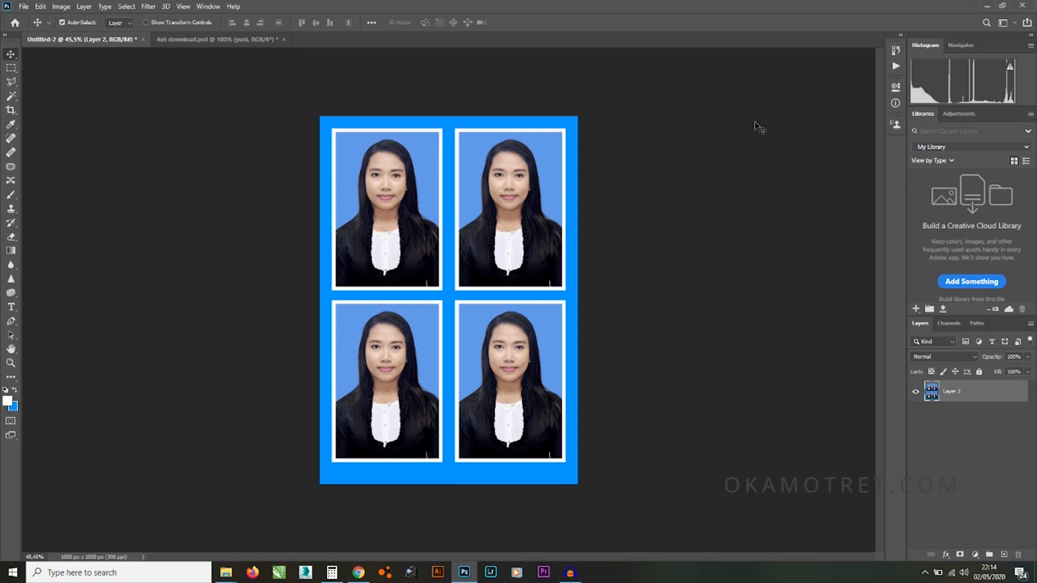
pyautogui.click(986, 6)
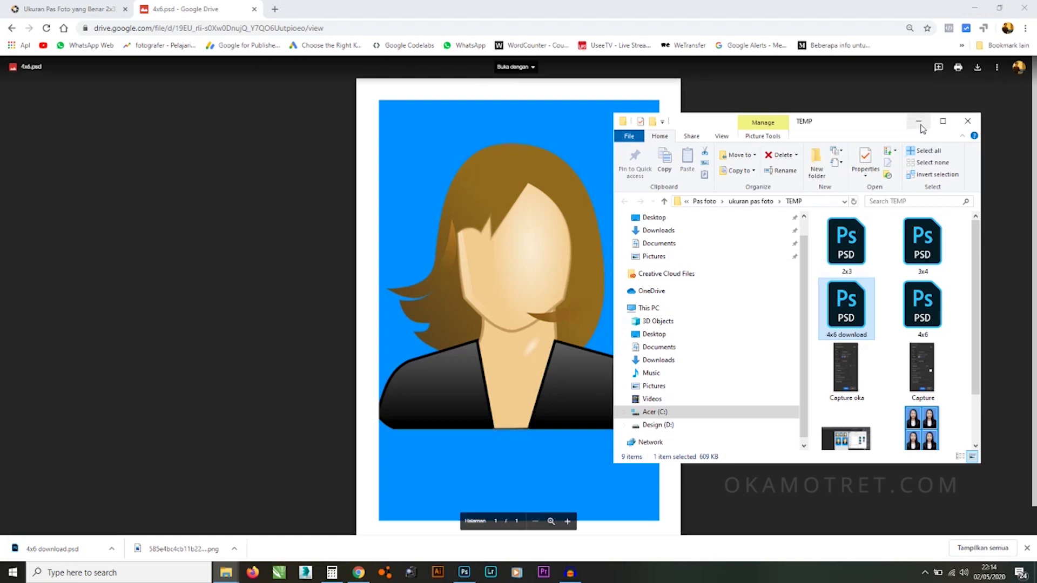
pyautogui.click(918, 121)
pyautogui.click(975, 8)
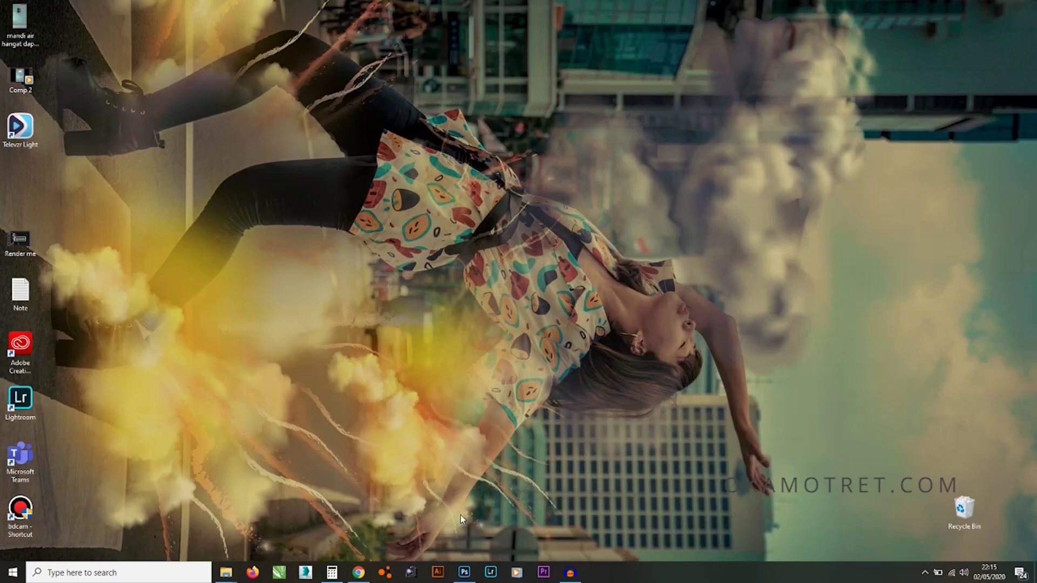